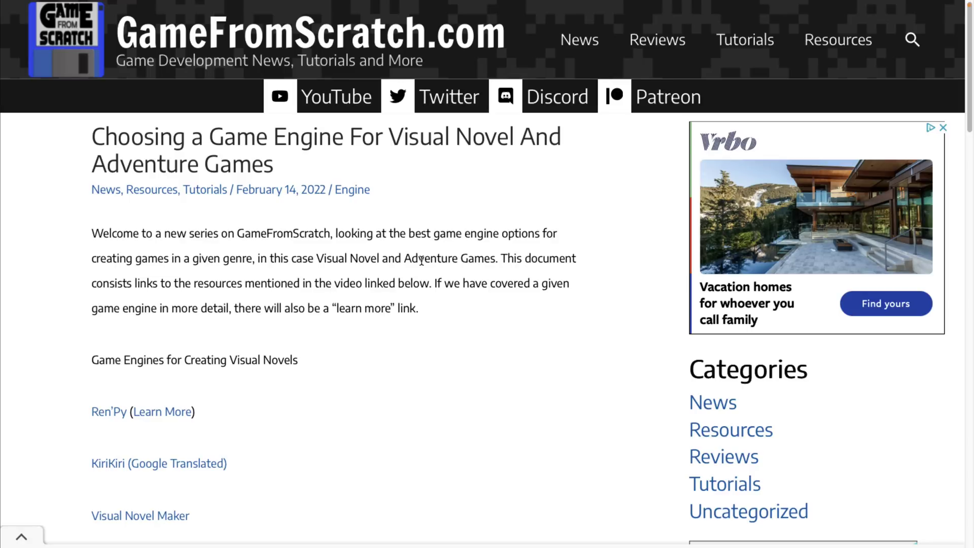
Scroll the article to its adventure game engines list, which includes Escoria For Godot.
{"action": "scroll", "coordinate": [421, 260], "scroll_direction": "down", "scroll_amount": 10}
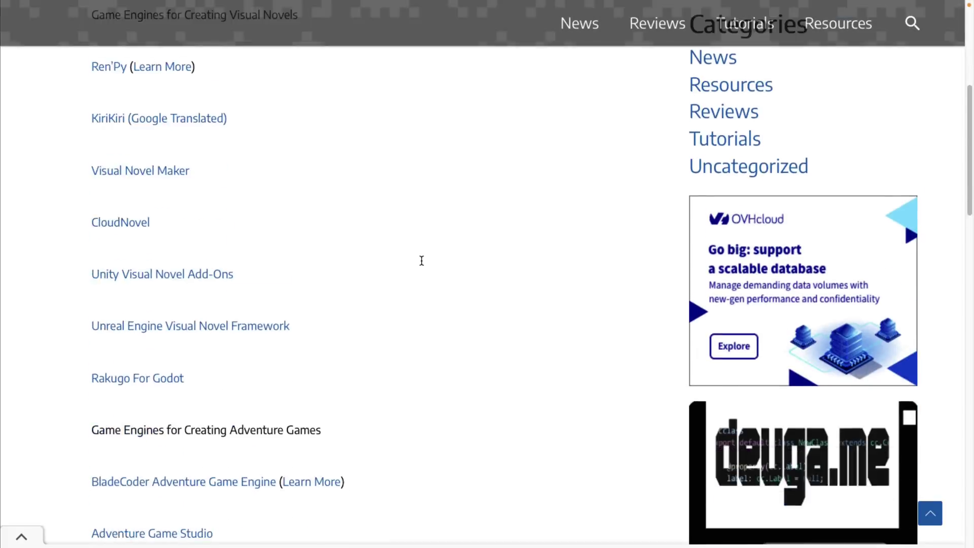
{"action": "scroll", "coordinate": [421, 262], "scroll_direction": "up", "scroll_amount": 6}
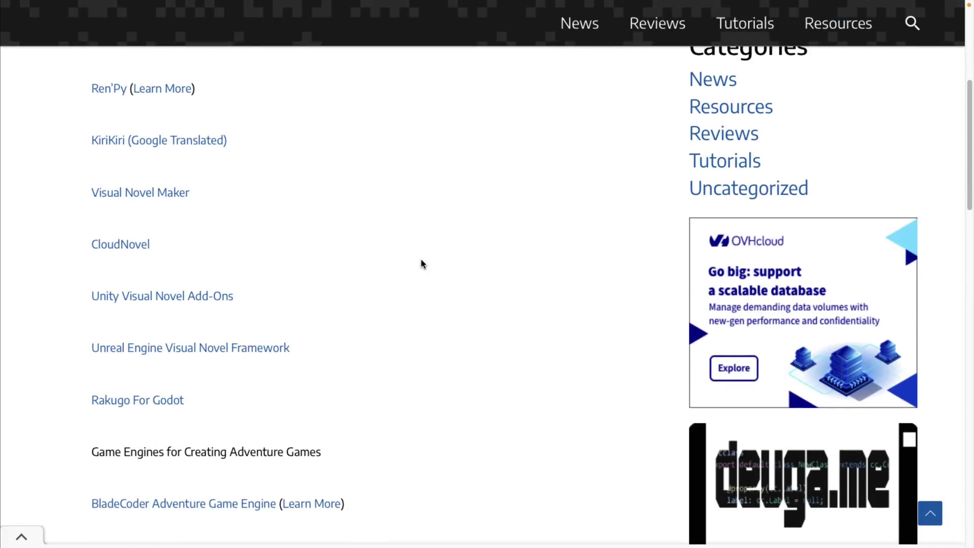
{"action": "scroll", "coordinate": [317, 112], "scroll_direction": "up", "scroll_amount": 1}
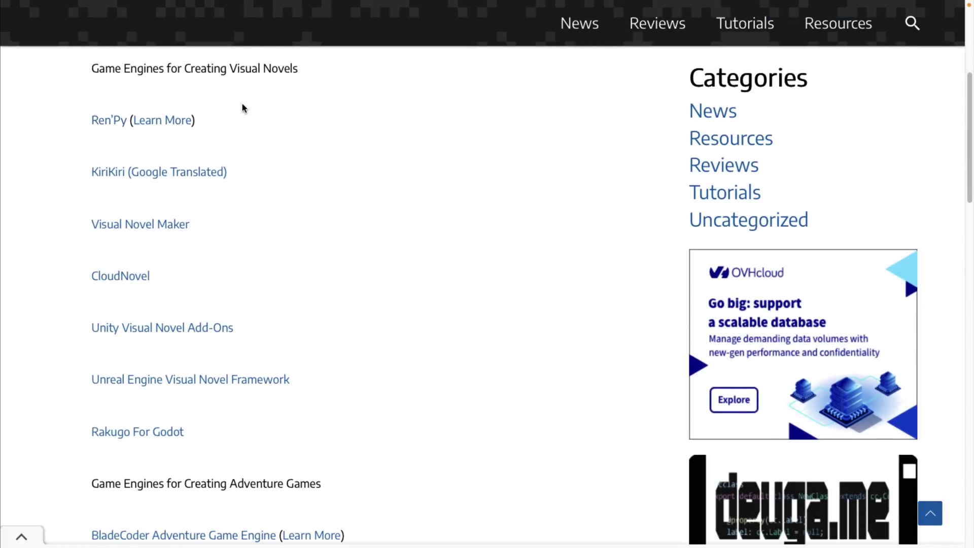
{"action": "scroll", "coordinate": [319, 199], "scroll_direction": "down", "scroll_amount": 2}
{"action": "scroll", "coordinate": [318, 200], "scroll_direction": "down", "scroll_amount": 7}
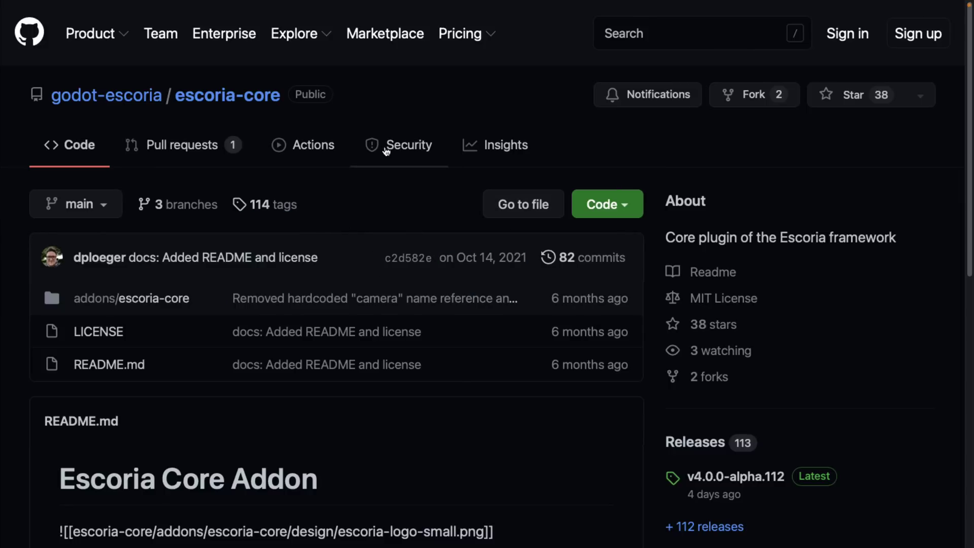
View escoria-demo-game's addons folder on develop, return to the repository root, then move to Godot.
{"action": "key", "text": "alt+Left"}
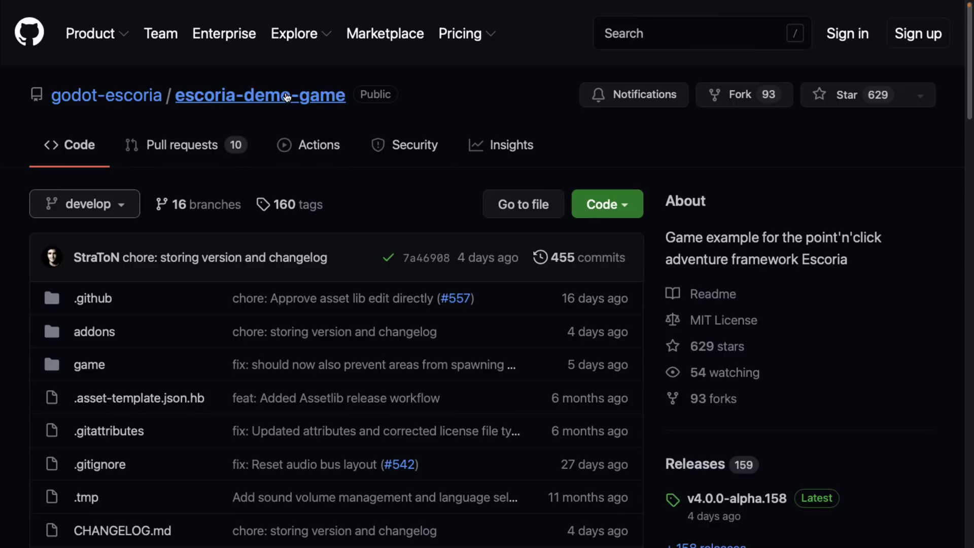
{"action": "left_click", "coordinate": [96, 332]}
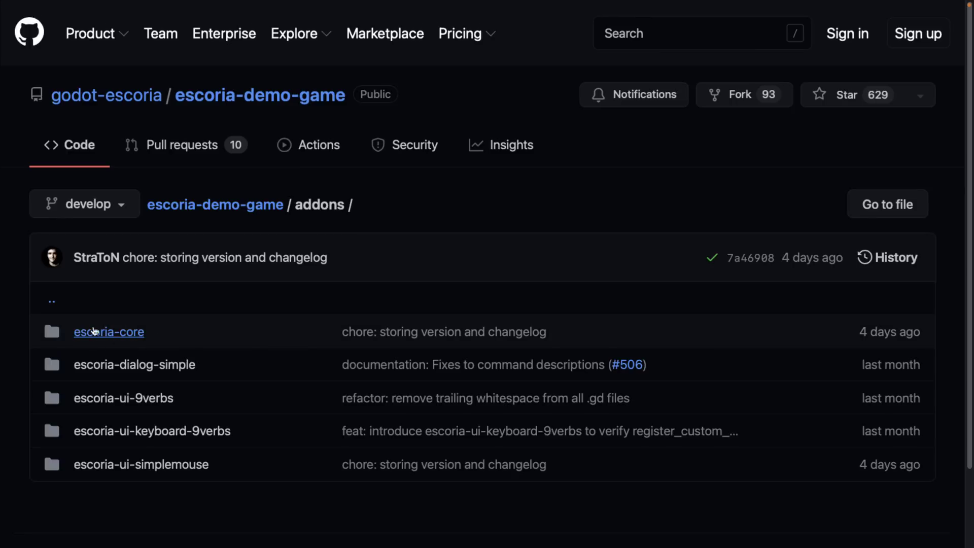
{"action": "scroll", "coordinate": [300, 373], "scroll_direction": "left", "scroll_amount": 10}
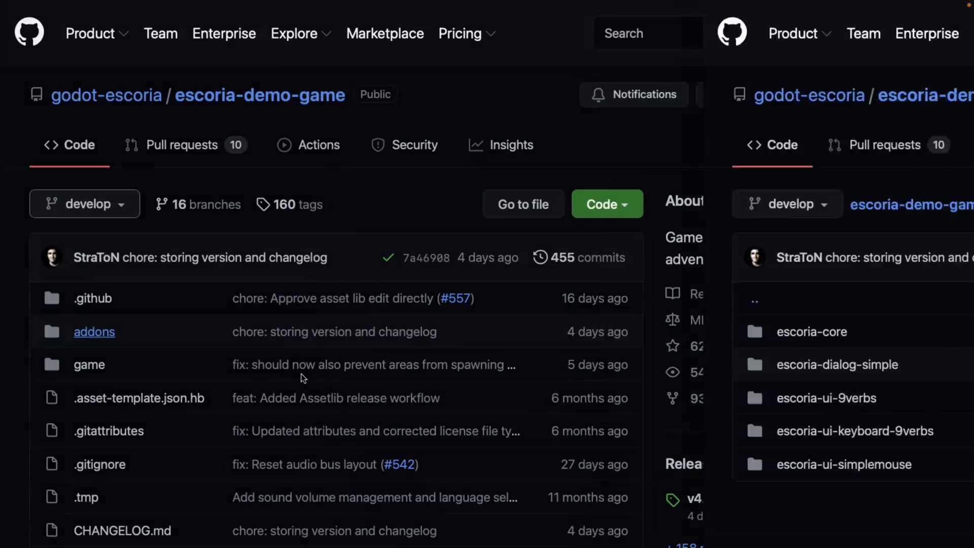
{"action": "right_click", "coordinate": [300, 374]}
{"action": "key", "text": "ctrl+Left"}
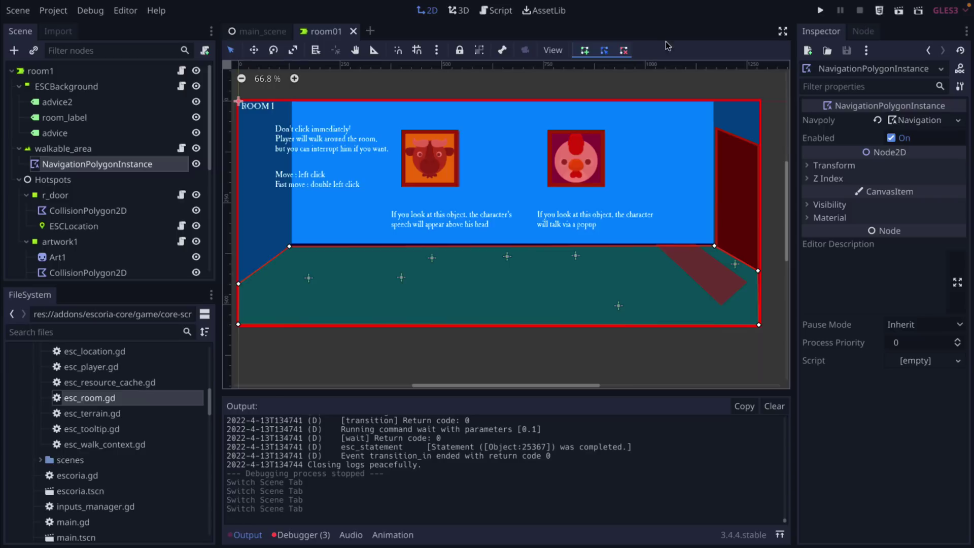
Show Godot's AssetLib, listing add-ons such as the Escoria Core Addon.
{"action": "left_click", "coordinate": [550, 11]}
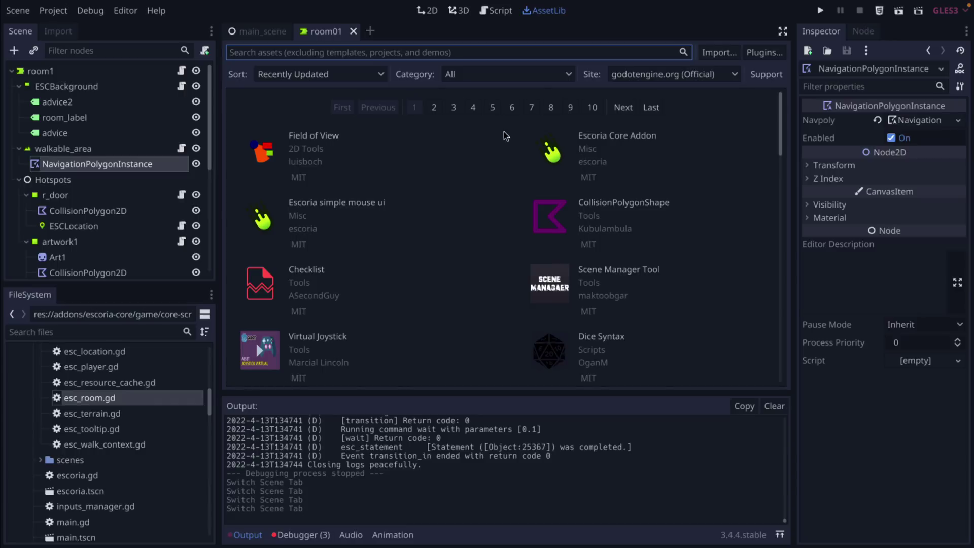
Search the AssetLib for 'escor' and collapse addons/escoria-core in the FileSystem dock.
{"action": "left_click", "coordinate": [532, 53]}
{"action": "type", "text": "escor"}
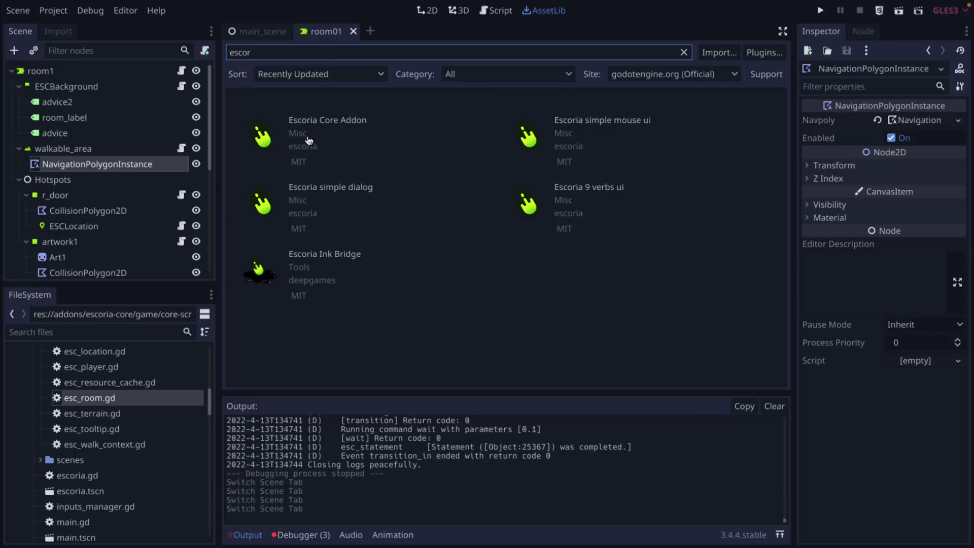
{"action": "scroll", "coordinate": [112, 399], "scroll_direction": "up", "scroll_amount": 1}
{"action": "scroll", "coordinate": [111, 394], "scroll_direction": "up", "scroll_amount": 10}
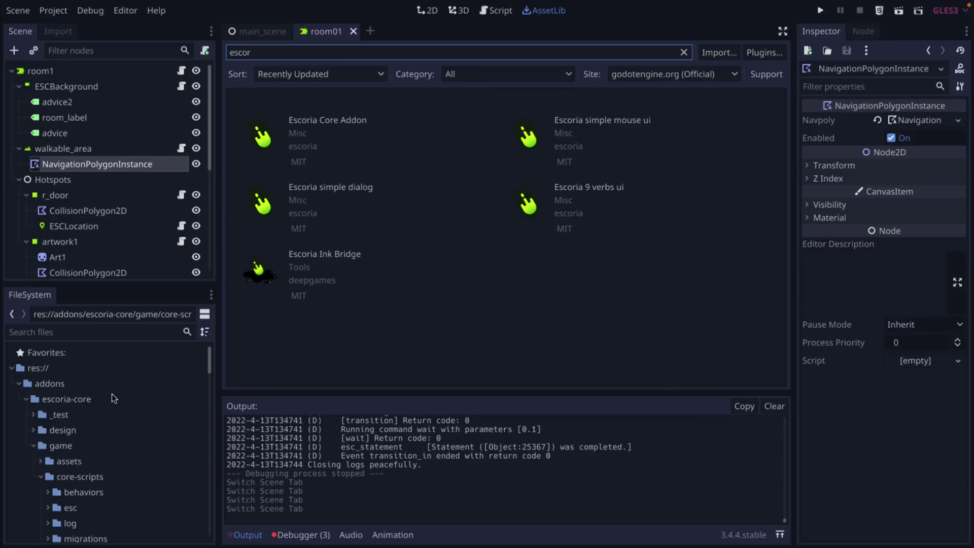
{"action": "left_click", "coordinate": [26, 399]}
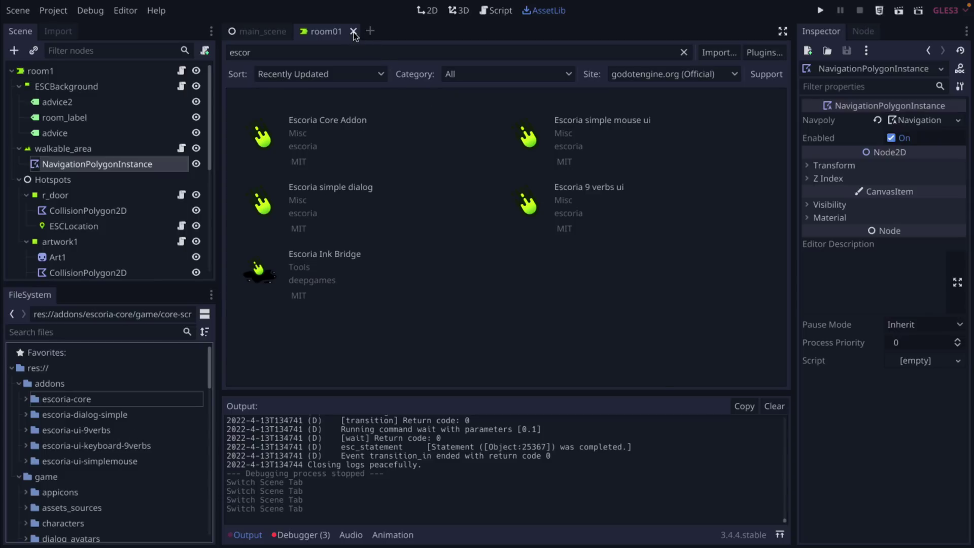
In room01's 2D view, inspect the ESCLocation markers, navigation polygon and left painting's collision polygon.
{"action": "left_click", "coordinate": [437, 12]}
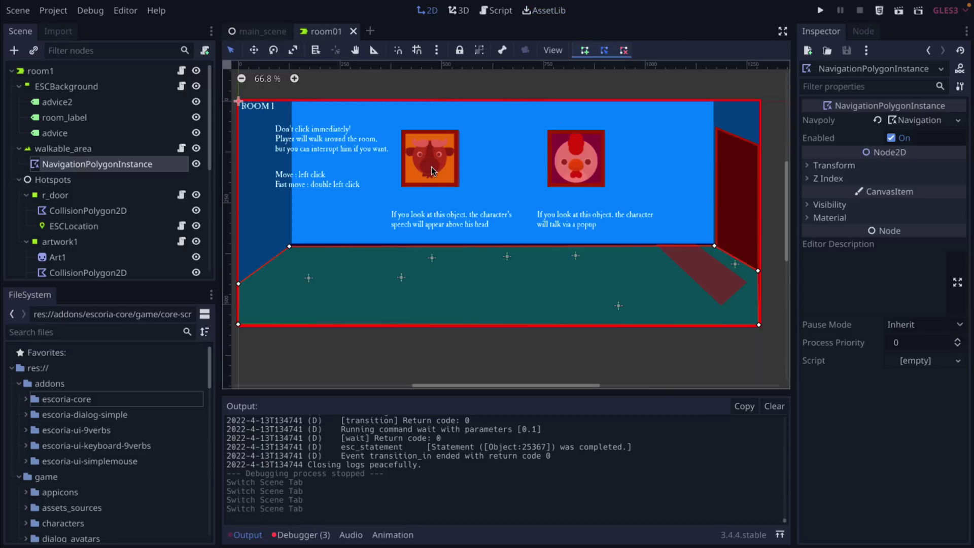
{"action": "left_click", "coordinate": [431, 257]}
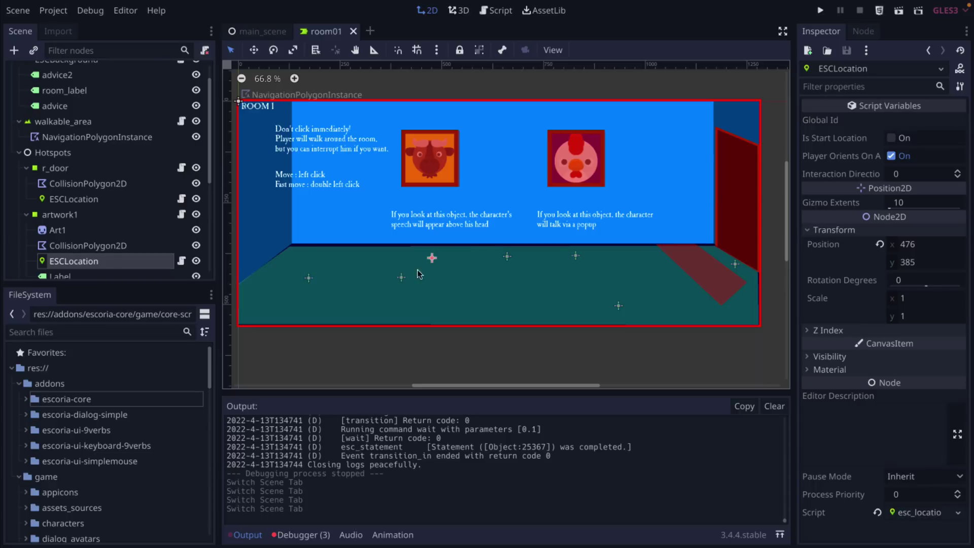
{"action": "left_click", "coordinate": [404, 282]}
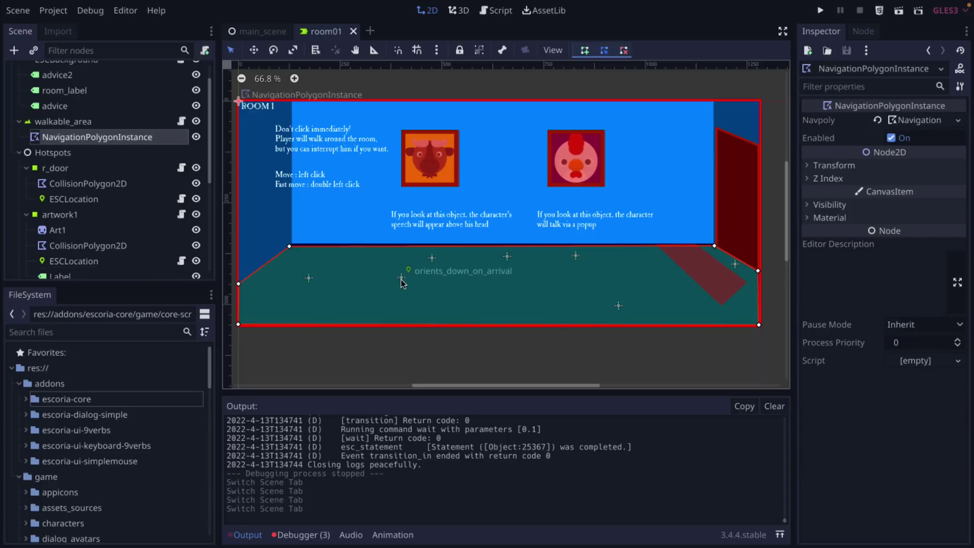
{"action": "left_click", "coordinate": [400, 277]}
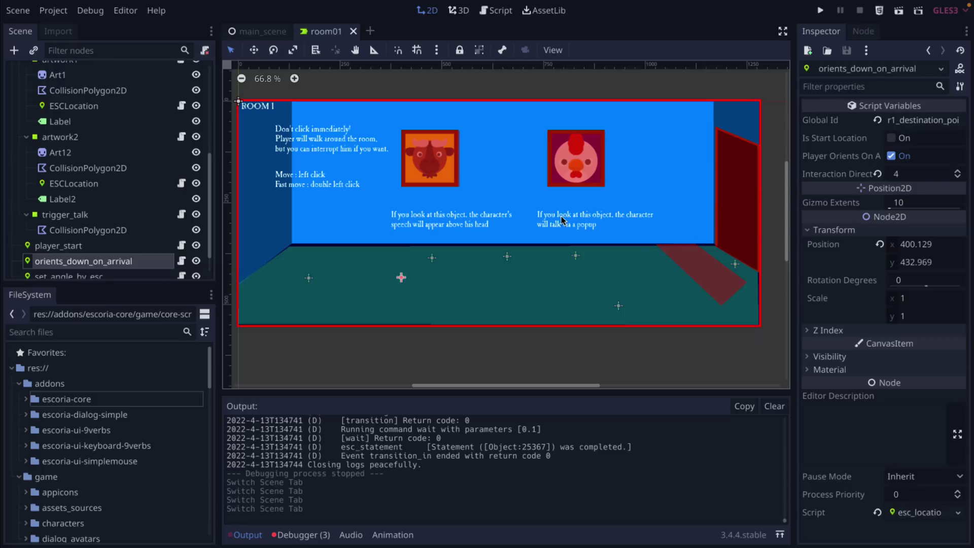
{"action": "left_click", "coordinate": [440, 167]}
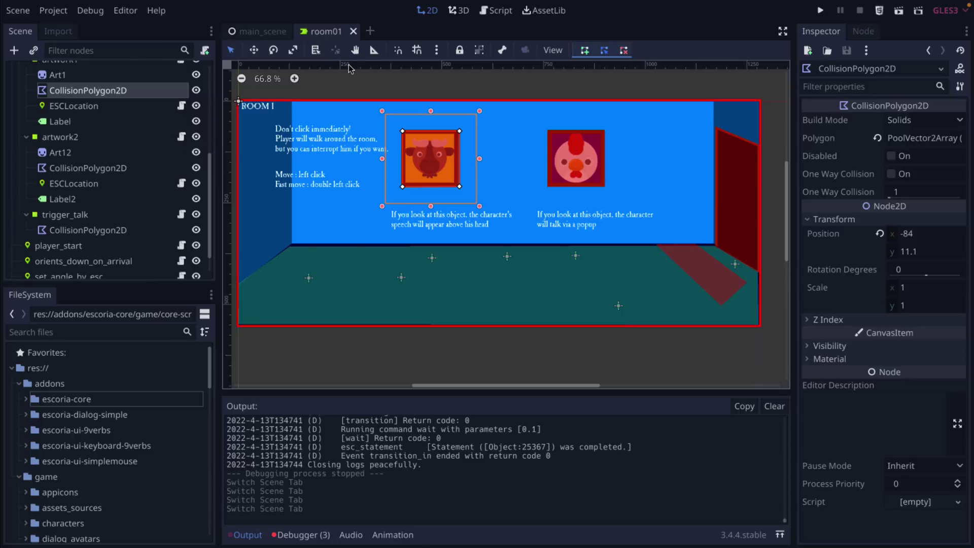
{"action": "left_click", "coordinate": [14, 50]}
{"action": "type", "text": "ro"}
{"action": "key", "text": "BackSpace"}
{"action": "key", "text": "BackSpace"}
{"action": "type", "text": "rot"}
{"action": "key", "text": "BackSpace"}
{"action": "key", "text": "BackSpace"}
{"action": "key", "text": "BackSpace"}
{"action": "type", "text": "ESC"}
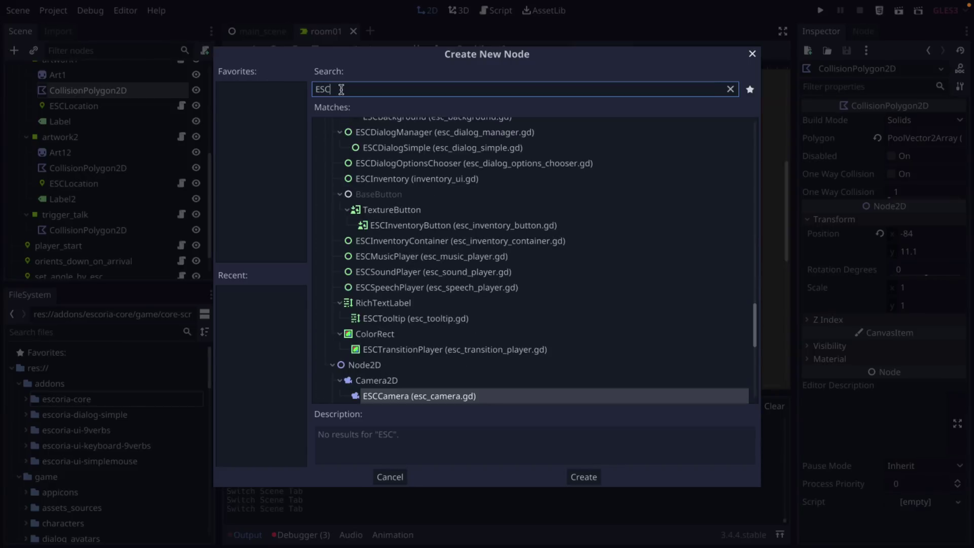
{"action": "scroll", "coordinate": [457, 179], "scroll_direction": "up", "scroll_amount": 3}
{"action": "scroll", "coordinate": [456, 178], "scroll_direction": "down", "scroll_amount": 10}
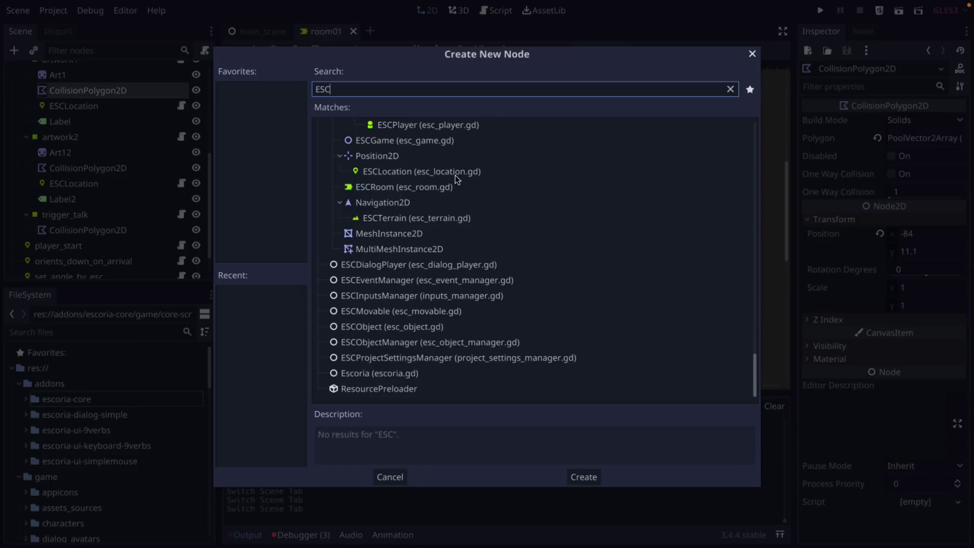
{"action": "scroll", "coordinate": [466, 199], "scroll_direction": "up", "scroll_amount": 15}
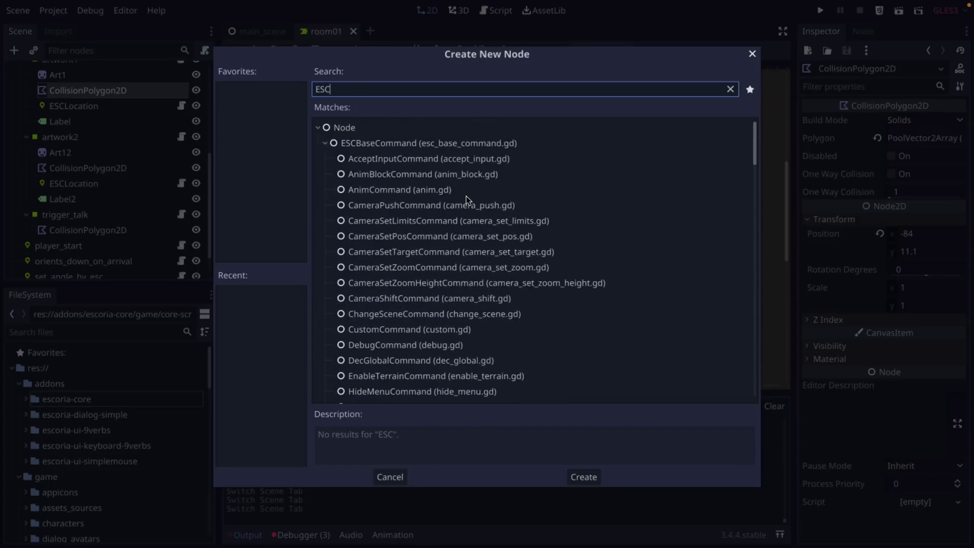
{"action": "scroll", "coordinate": [466, 198], "scroll_direction": "down", "scroll_amount": 15}
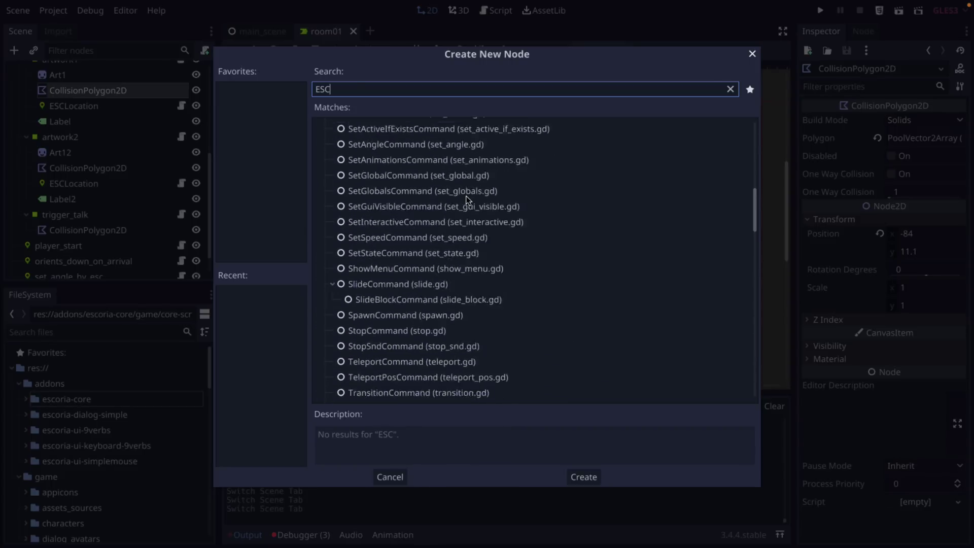
{"action": "scroll", "coordinate": [466, 198], "scroll_direction": "down", "scroll_amount": 12}
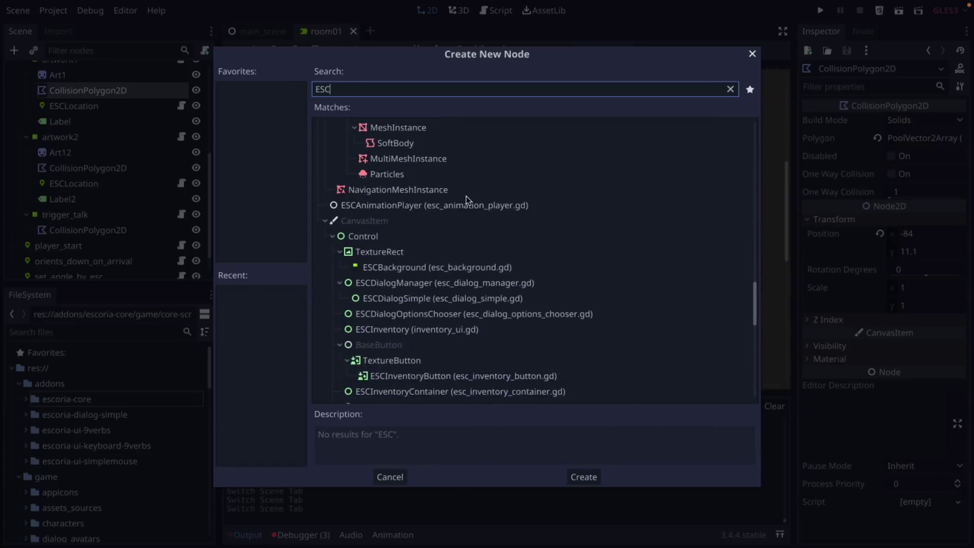
{"action": "scroll", "coordinate": [466, 198], "scroll_direction": "down", "scroll_amount": 6}
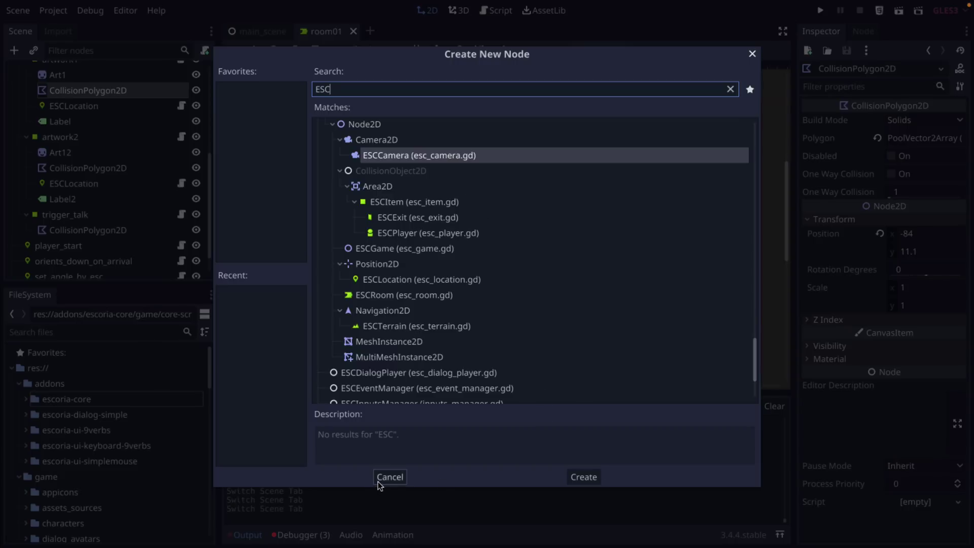
{"action": "left_click", "coordinate": [381, 480]}
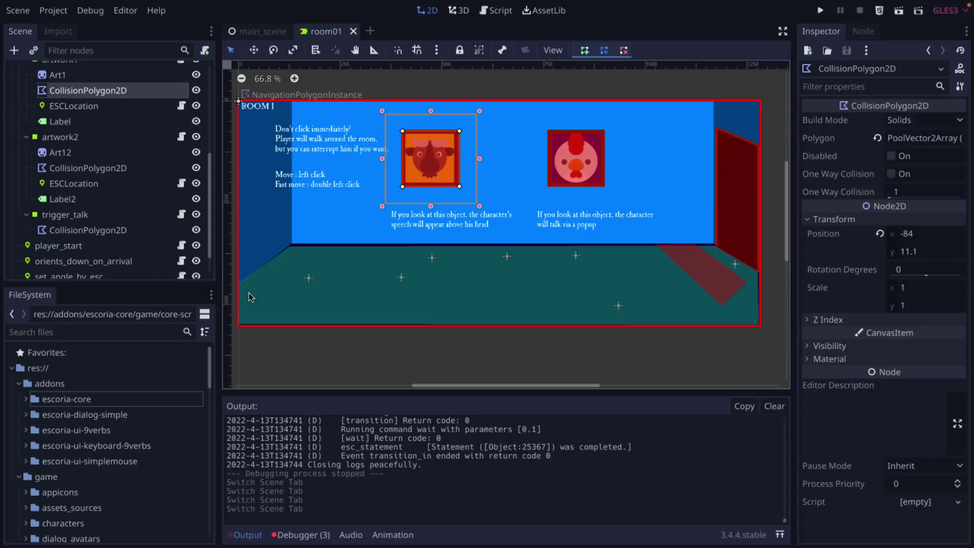
Open mark.tscn from the characters > mark folder in FileSystem.
{"action": "scroll", "coordinate": [104, 231], "scroll_direction": "up", "scroll_amount": 4}
{"action": "scroll", "coordinate": [104, 231], "scroll_direction": "up", "scroll_amount": 4}
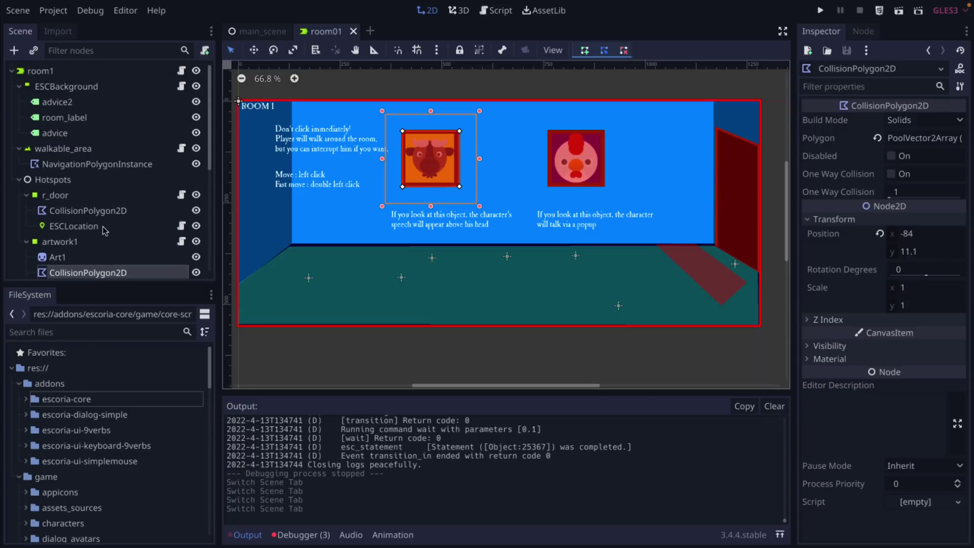
{"action": "scroll", "coordinate": [113, 444], "scroll_direction": "down", "scroll_amount": 5}
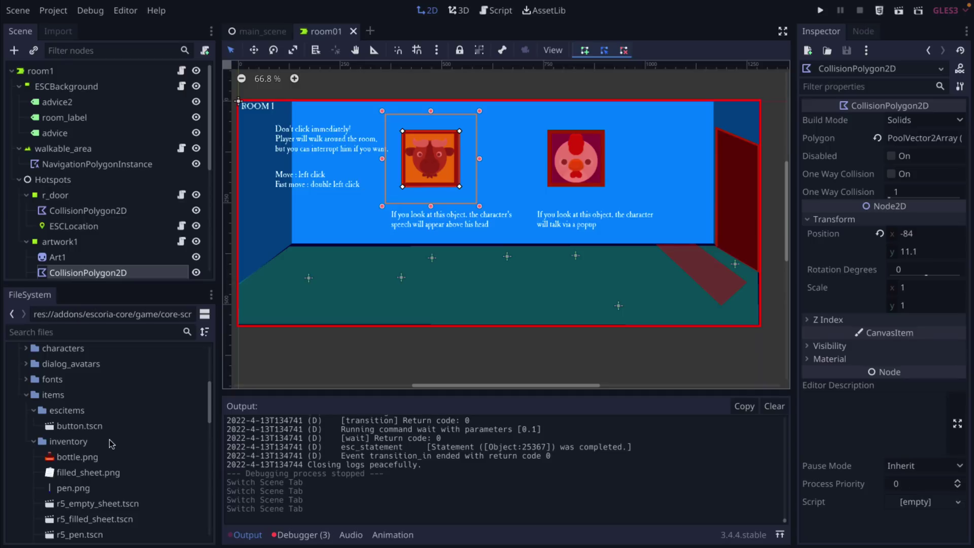
{"action": "scroll", "coordinate": [81, 409], "scroll_direction": "down", "scroll_amount": 2}
{"action": "scroll", "coordinate": [82, 410], "scroll_direction": "down", "scroll_amount": 8}
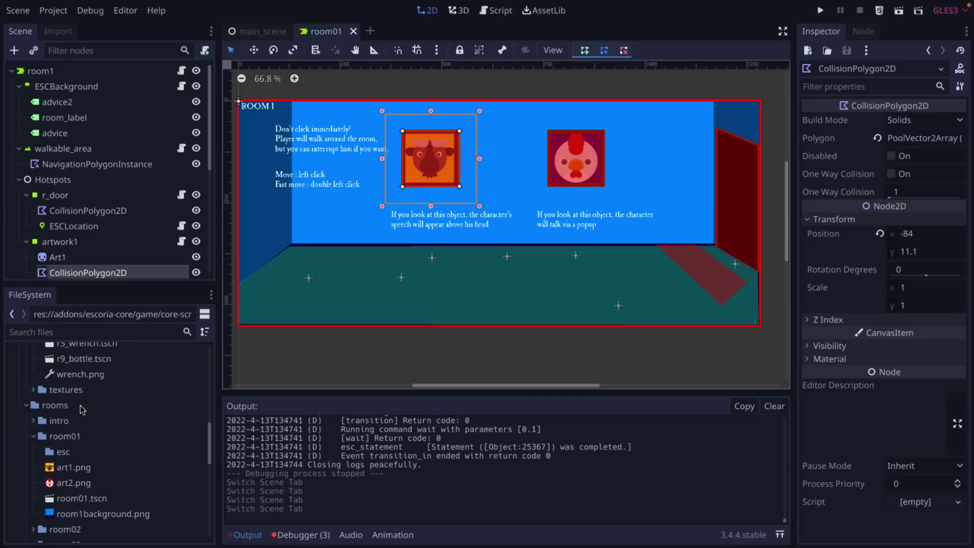
{"action": "scroll", "coordinate": [81, 406], "scroll_direction": "up", "scroll_amount": 10}
{"action": "left_click", "coordinate": [26, 413]}
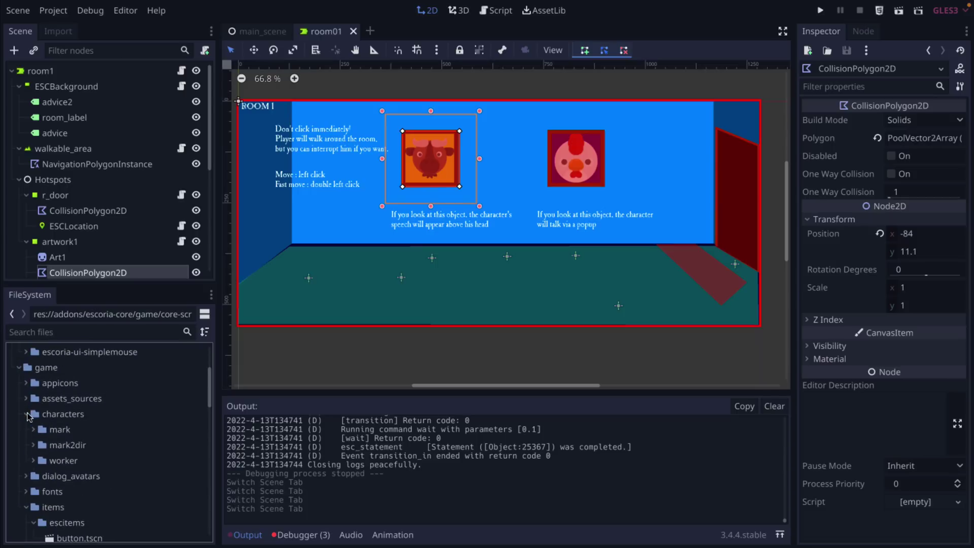
{"action": "left_click", "coordinate": [34, 429]}
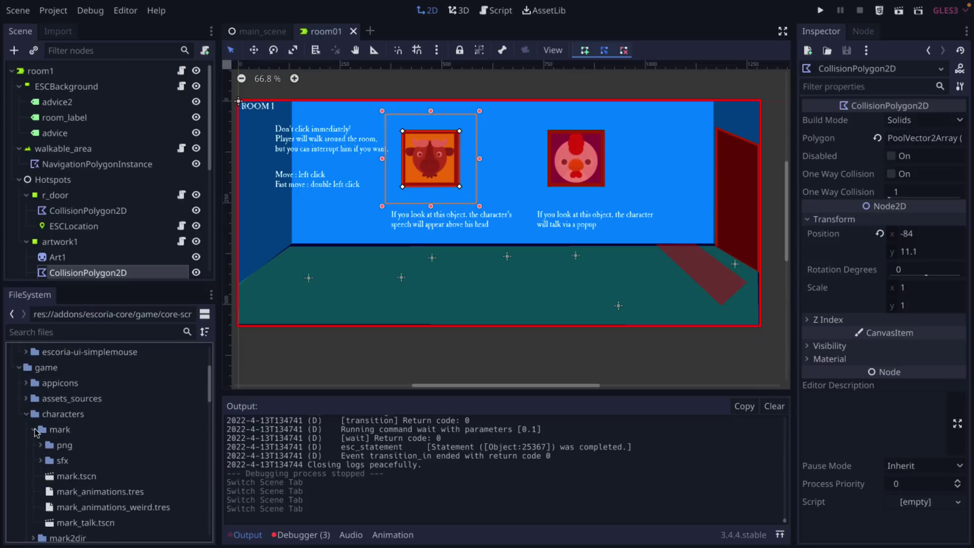
{"action": "scroll", "coordinate": [71, 459], "scroll_direction": "down", "scroll_amount": 2}
{"action": "double_click", "coordinate": [83, 431]}
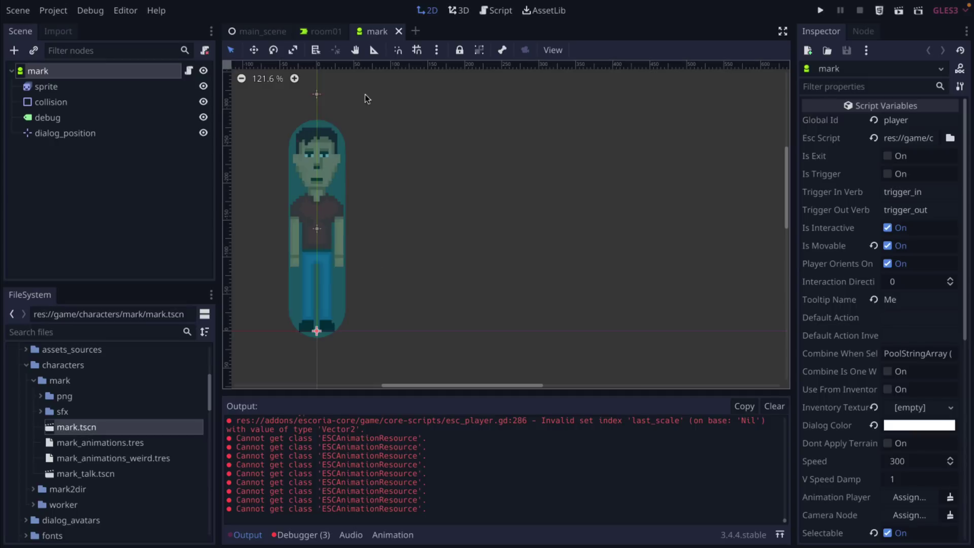
View the mark node's script and highlight its ESCPlayer class name.
{"action": "left_click", "coordinate": [189, 75]}
{"action": "left_click", "coordinate": [188, 74]}
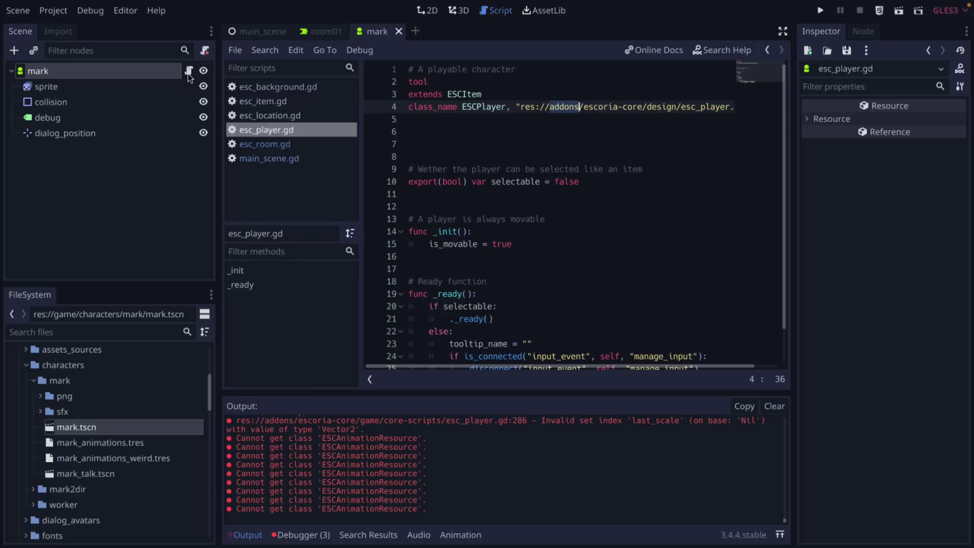
{"action": "double_click", "coordinate": [475, 107]}
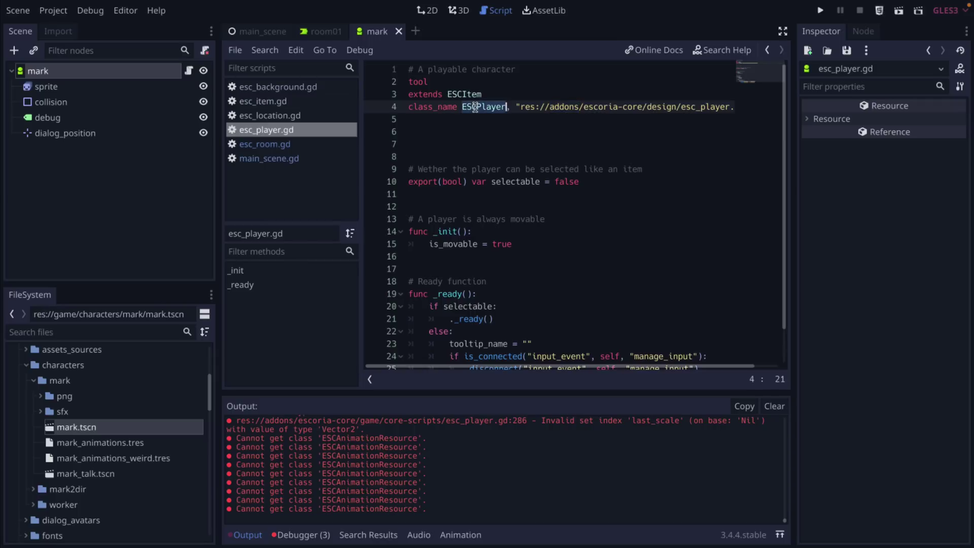
Browse the sprite's speak_right, walk_down, walk_right and walk_up animations, then close the mark scene.
{"action": "left_click", "coordinate": [49, 89]}
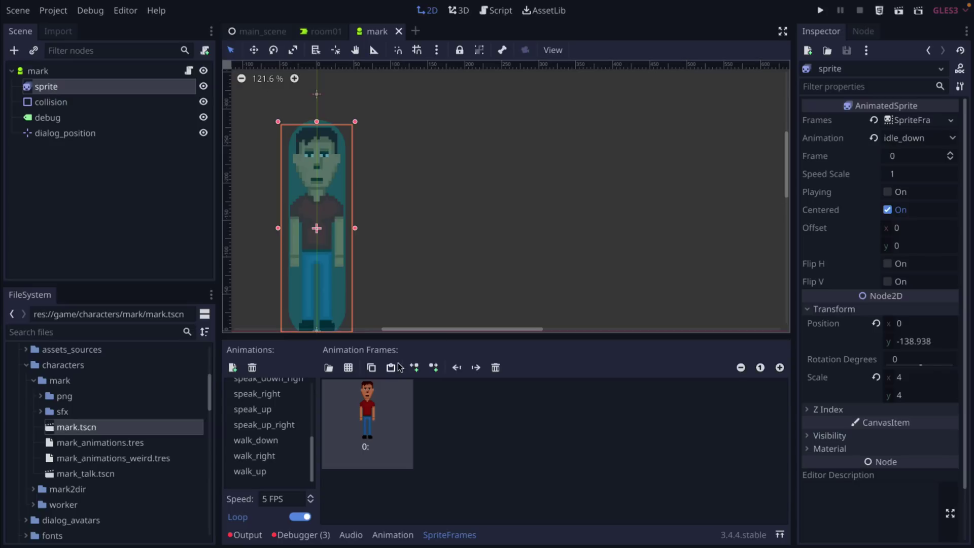
{"action": "left_click", "coordinate": [285, 396]}
{"action": "left_click", "coordinate": [263, 440]}
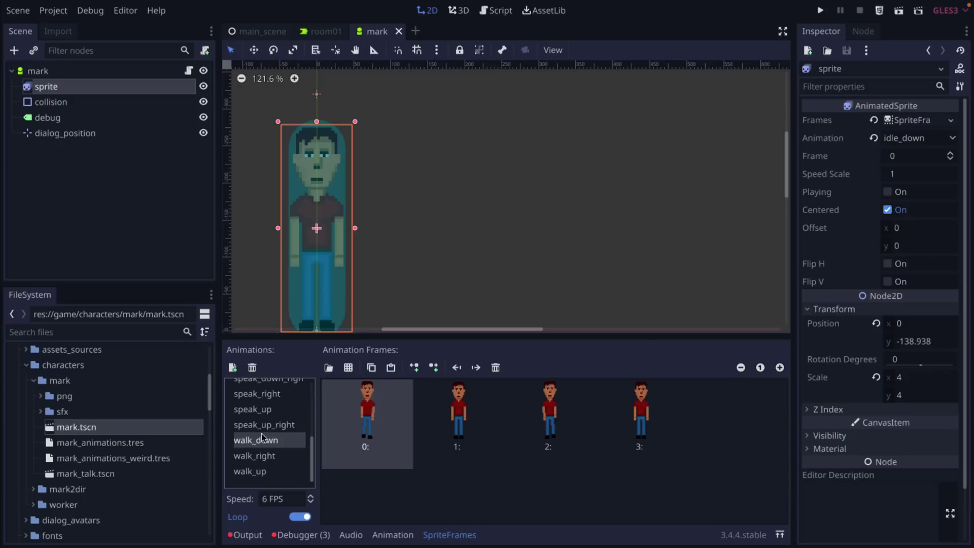
{"action": "left_click", "coordinate": [252, 459]}
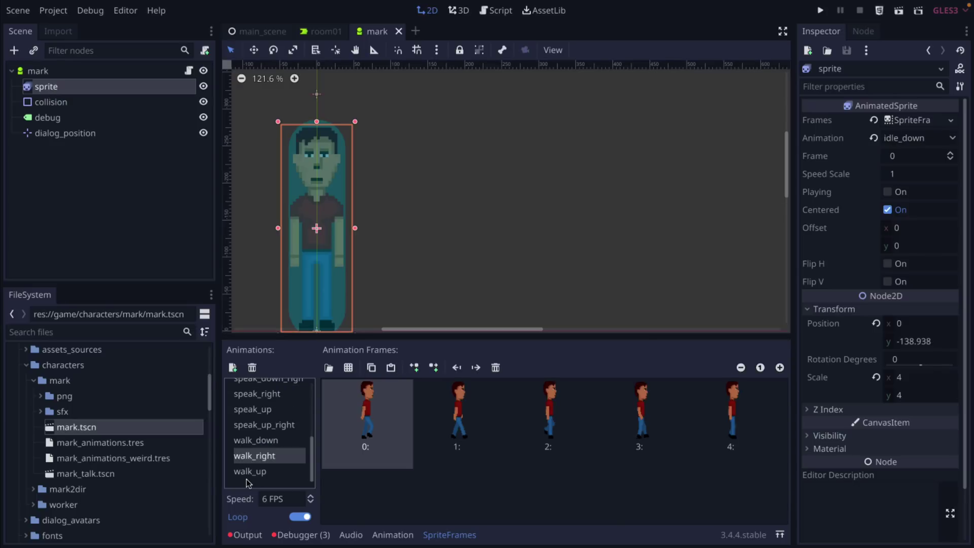
{"action": "left_click", "coordinate": [249, 473]}
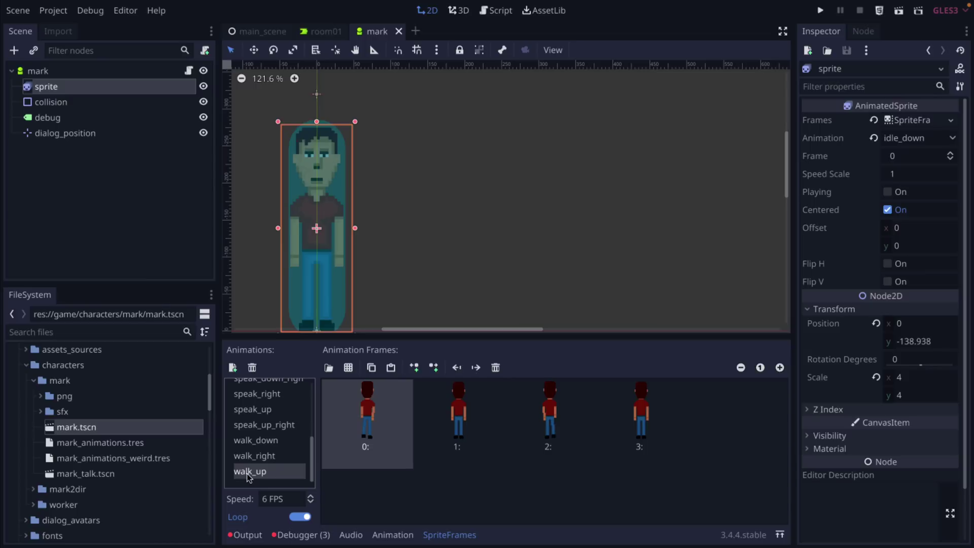
{"action": "left_click", "coordinate": [399, 31]}
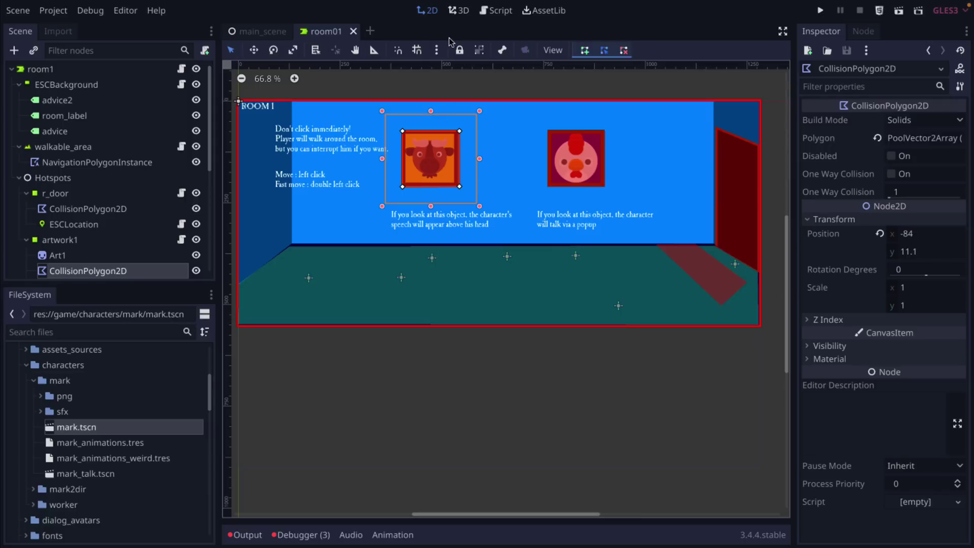
Run the project, turn the Music slider down in Options, and go Back to the title menu.
{"action": "left_click", "coordinate": [820, 11]}
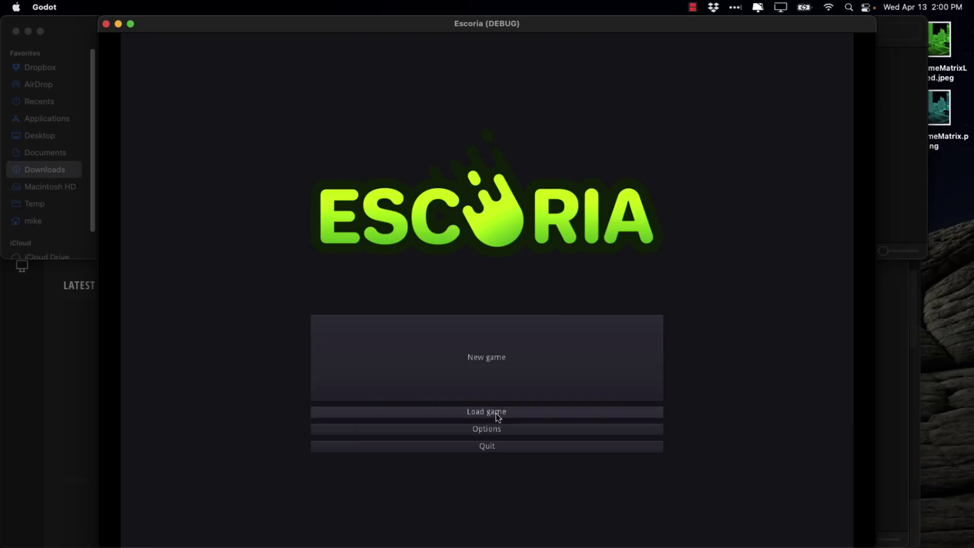
{"action": "left_click", "coordinate": [476, 430]}
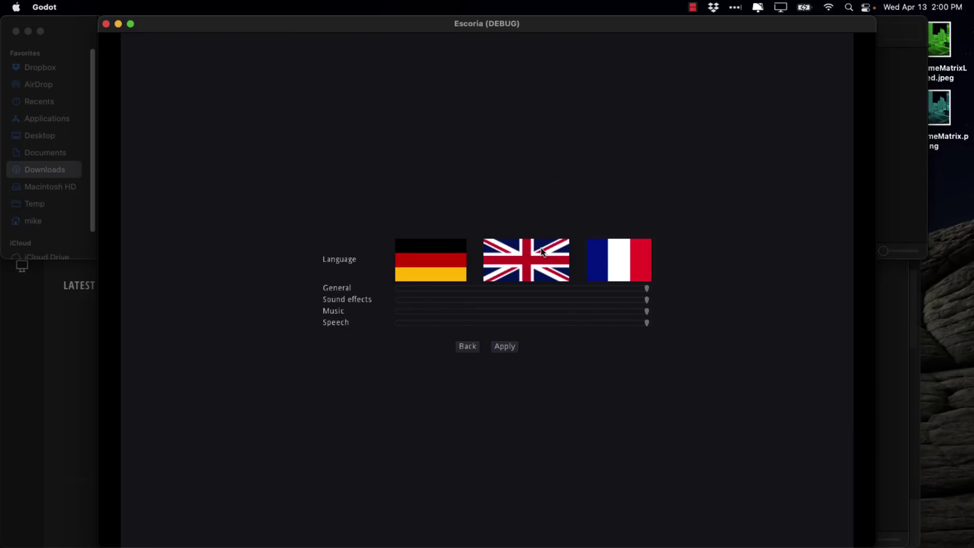
{"action": "left_click", "coordinate": [427, 312]}
{"action": "left_click", "coordinate": [472, 349]}
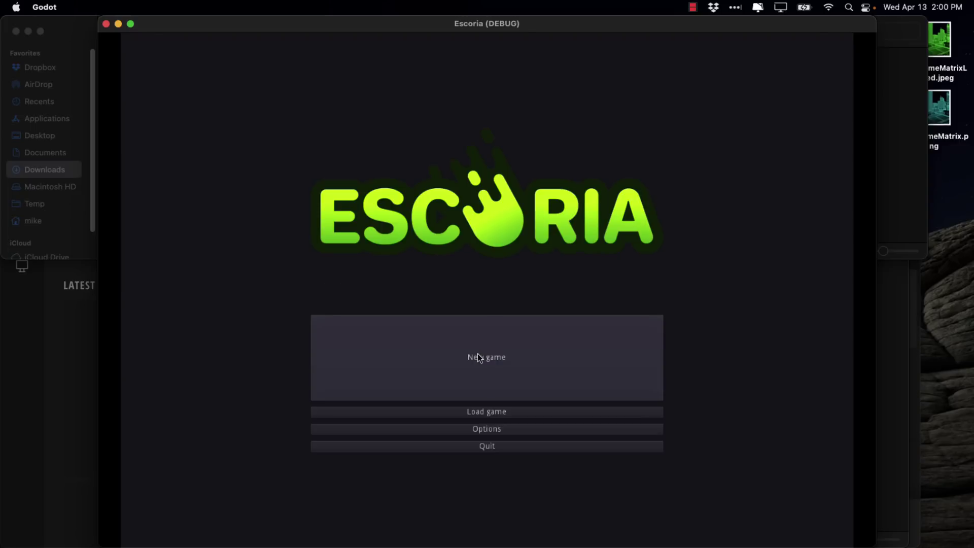
Start a new game, walk around Room 1, and look at the bull painting.
{"action": "left_click", "coordinate": [478, 358]}
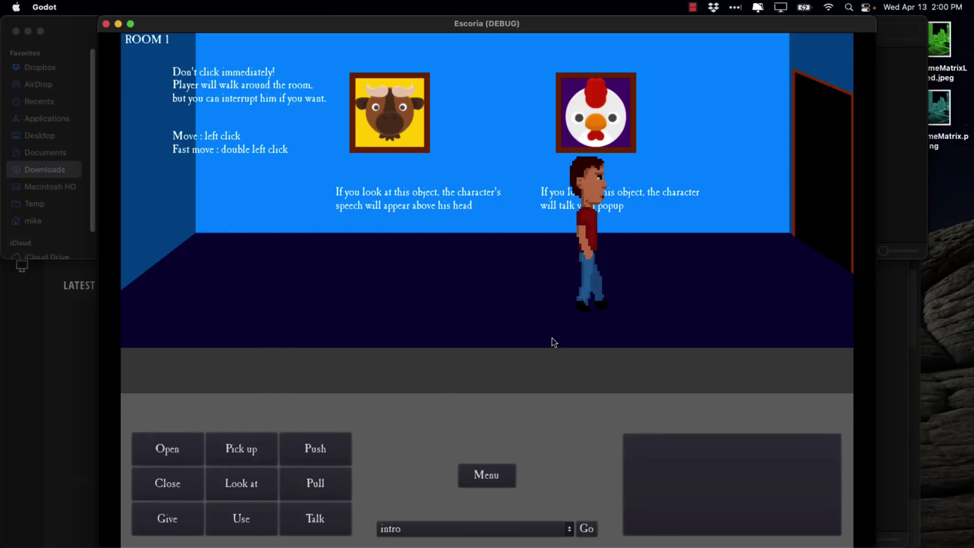
{"action": "left_click", "coordinate": [342, 294]}
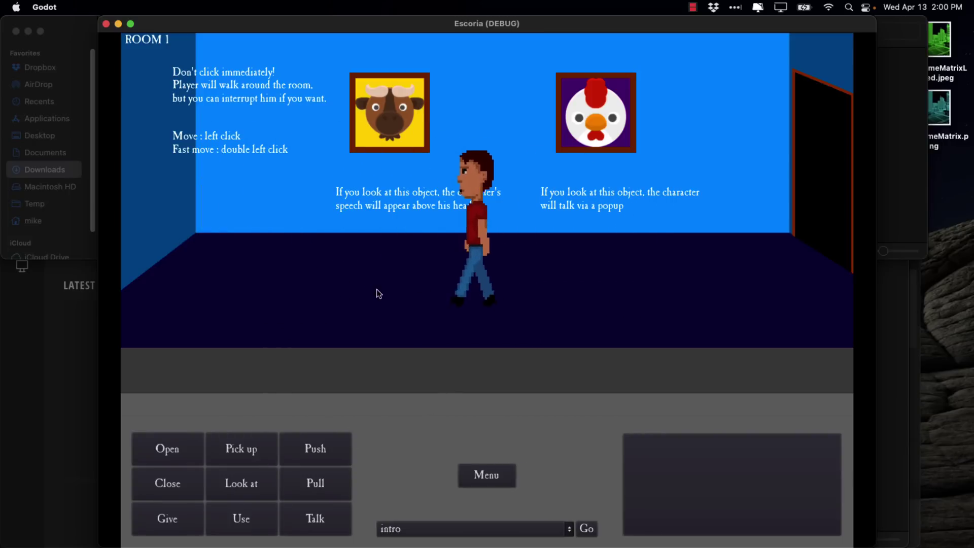
{"action": "left_click", "coordinate": [583, 264]}
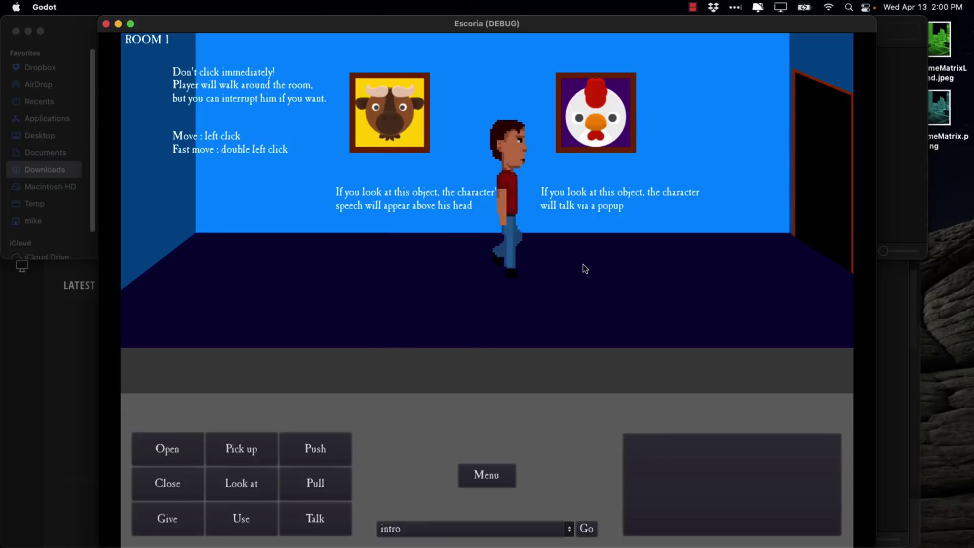
{"action": "left_click", "coordinate": [378, 285]}
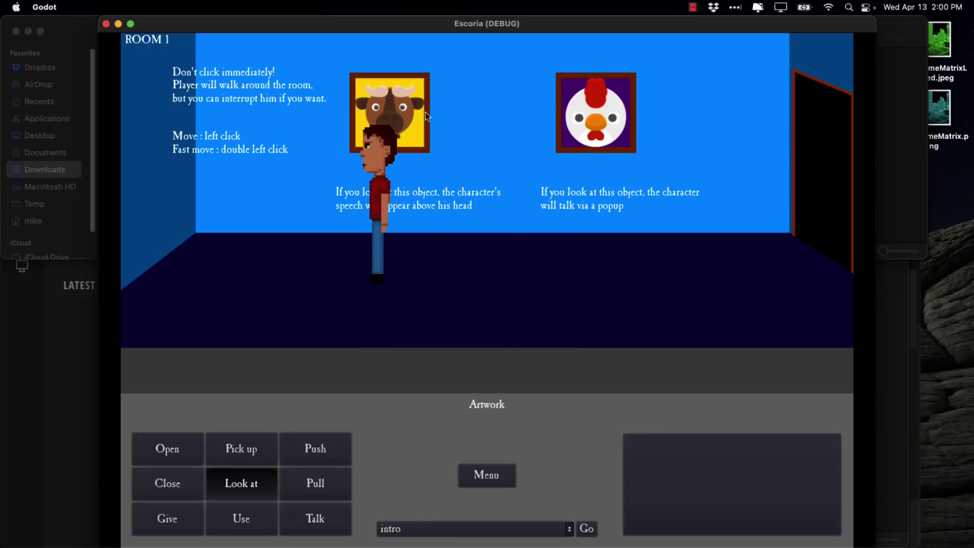
{"action": "left_click", "coordinate": [242, 486]}
{"action": "left_click", "coordinate": [406, 119]}
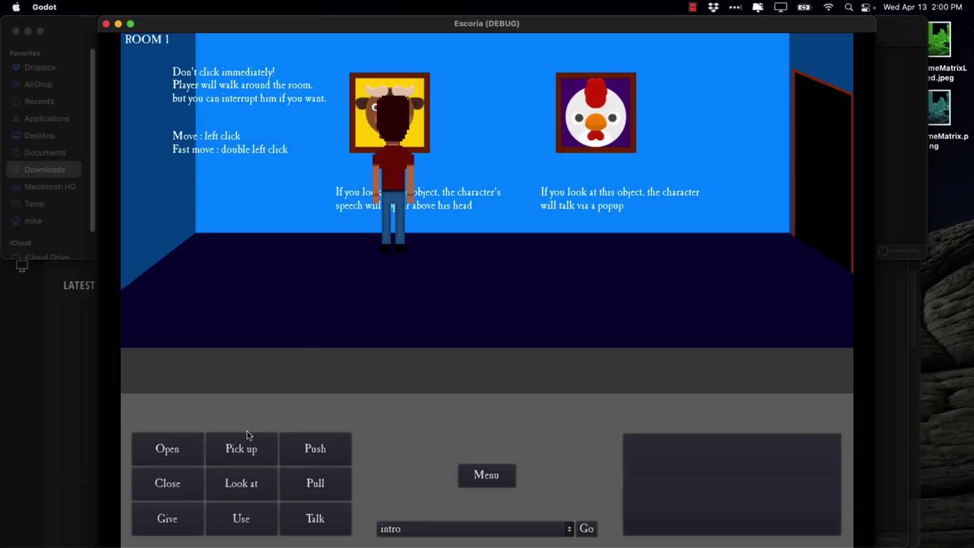
Look at the chicken painting, then walk the character to the exit door.
{"action": "left_click", "coordinate": [242, 486]}
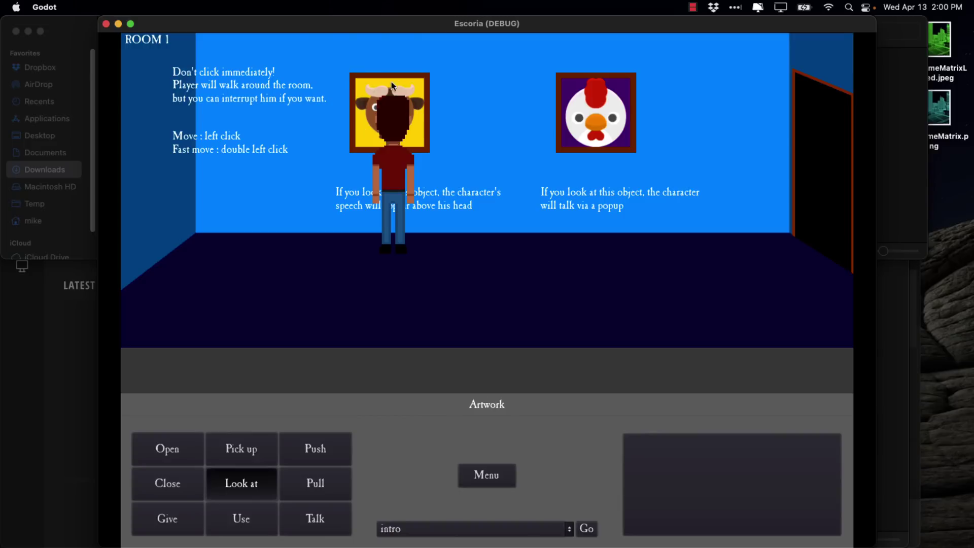
{"action": "left_click", "coordinate": [599, 111]}
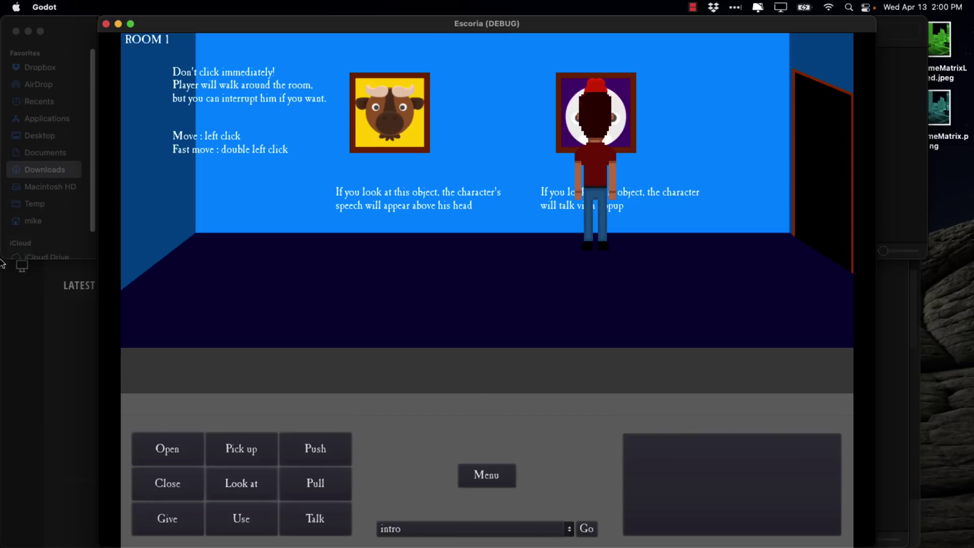
{"action": "left_click", "coordinate": [241, 483]}
{"action": "left_click", "coordinate": [585, 124]}
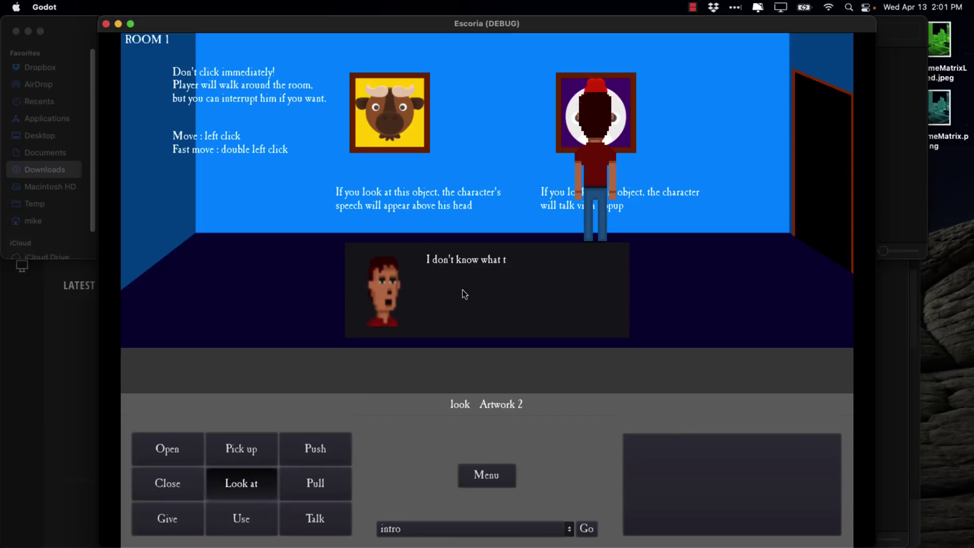
{"action": "left_click", "coordinate": [815, 111]}
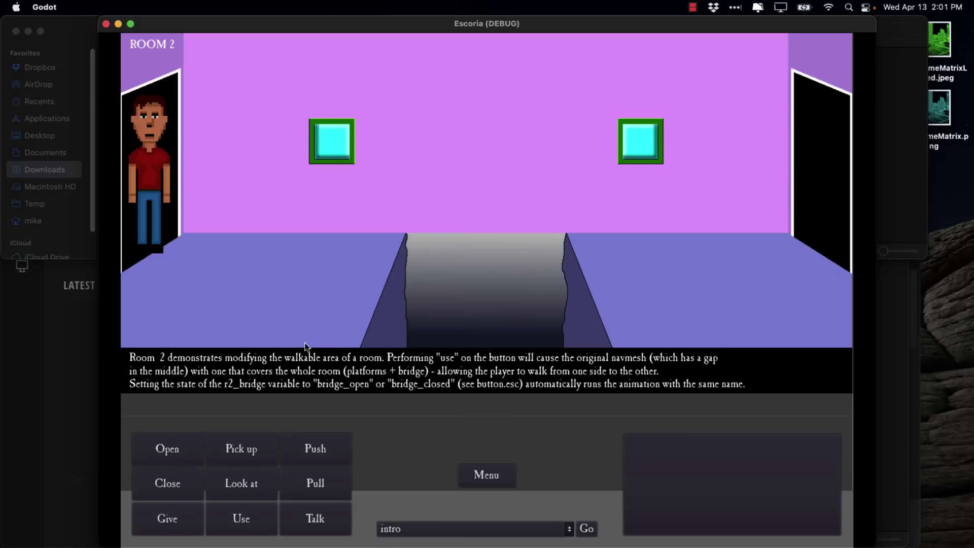
Use the wall button in Room 2 to extend the bridge, then close the game window.
{"action": "left_click", "coordinate": [230, 520]}
{"action": "left_click", "coordinate": [333, 153]}
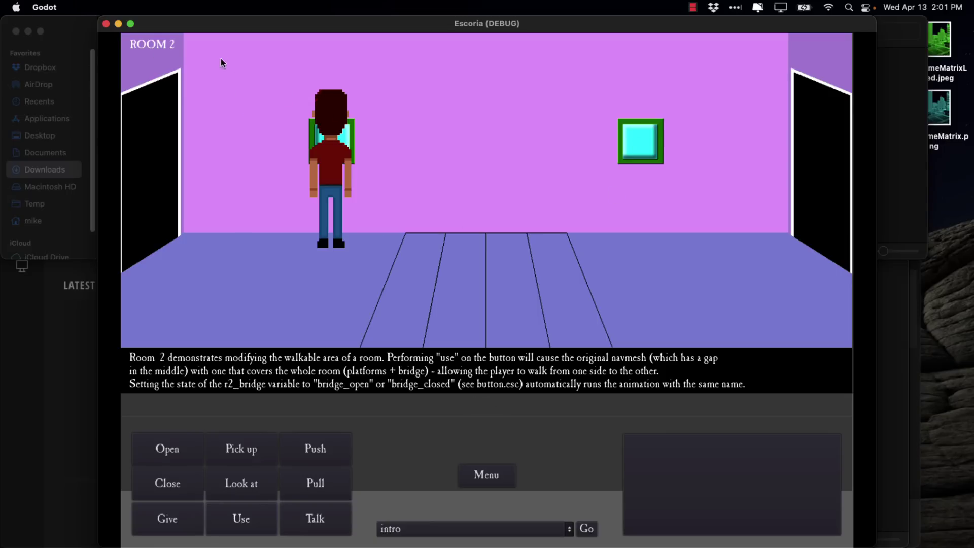
{"action": "left_click", "coordinate": [106, 25]}
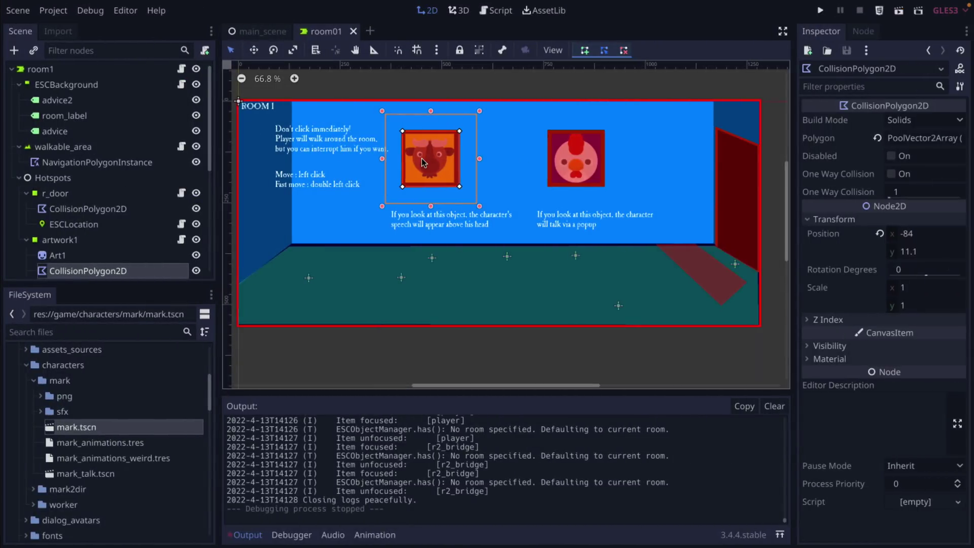
Select r_door's ESCLocation in the Scene tree and view its esc_location.gd script.
{"action": "scroll", "coordinate": [92, 224], "scroll_direction": "down", "scroll_amount": 3}
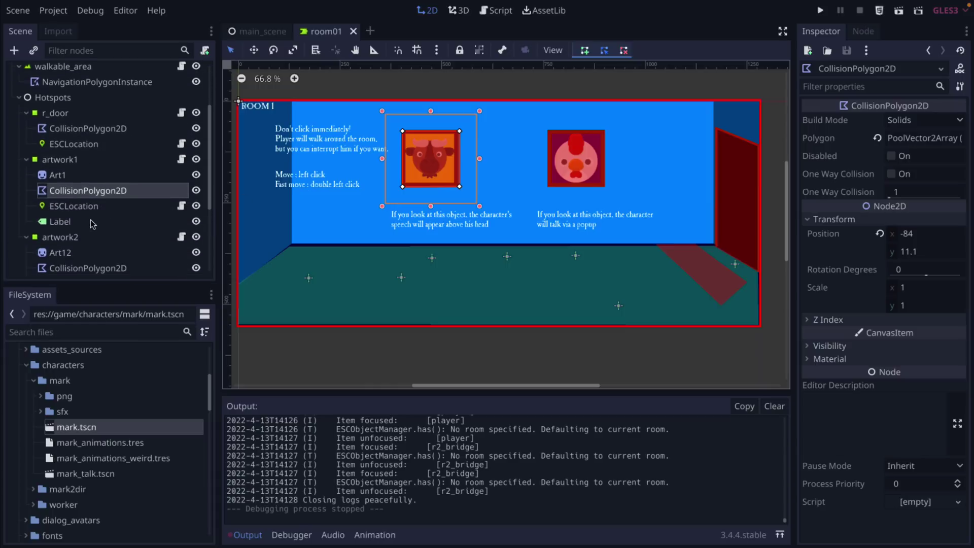
{"action": "left_click", "coordinate": [80, 205]}
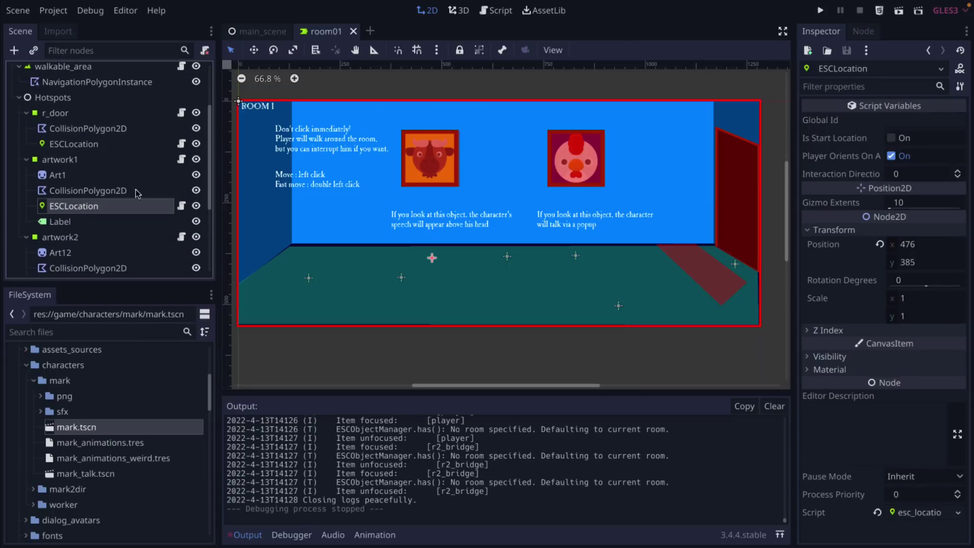
{"action": "left_click", "coordinate": [759, 183]}
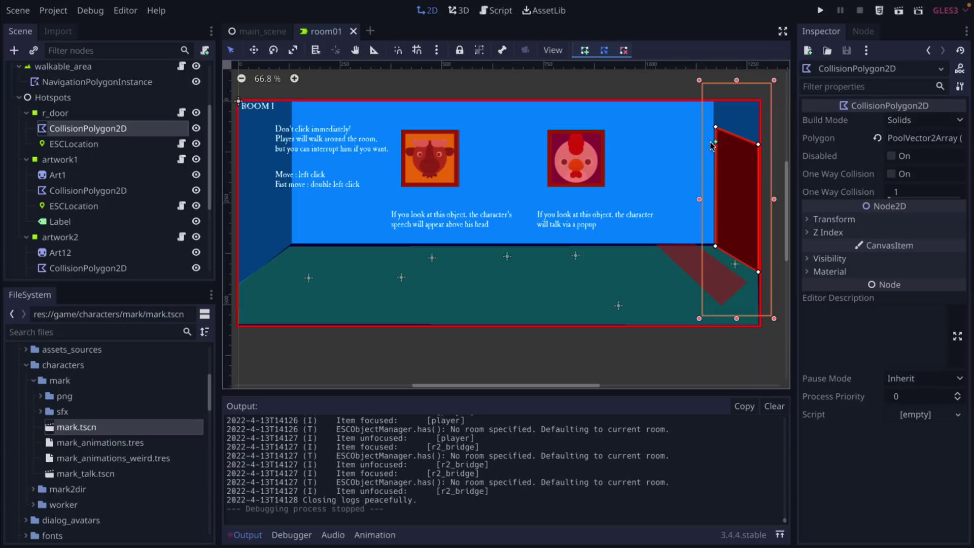
{"action": "left_click", "coordinate": [80, 146]}
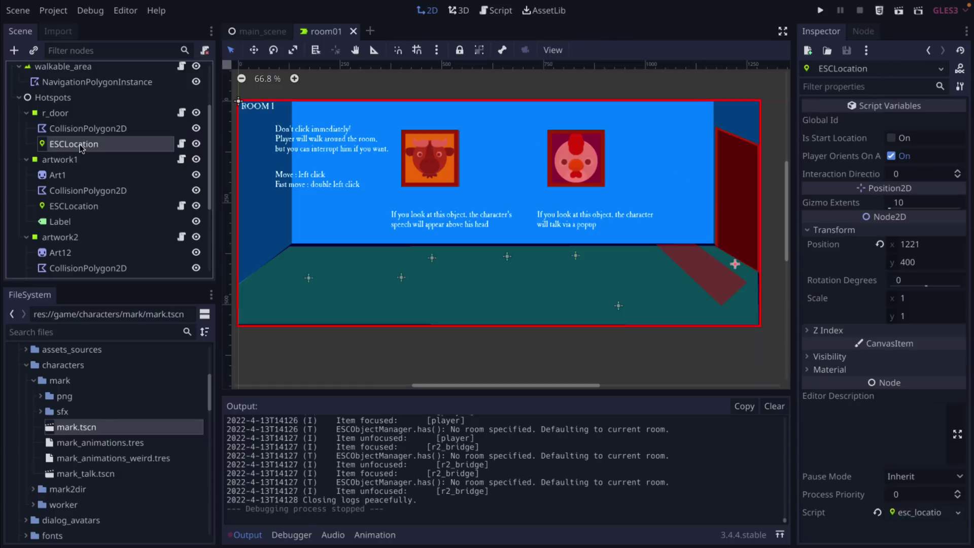
{"action": "left_click", "coordinate": [183, 145]}
{"action": "scroll", "coordinate": [476, 170], "scroll_direction": "down", "scroll_amount": 8}
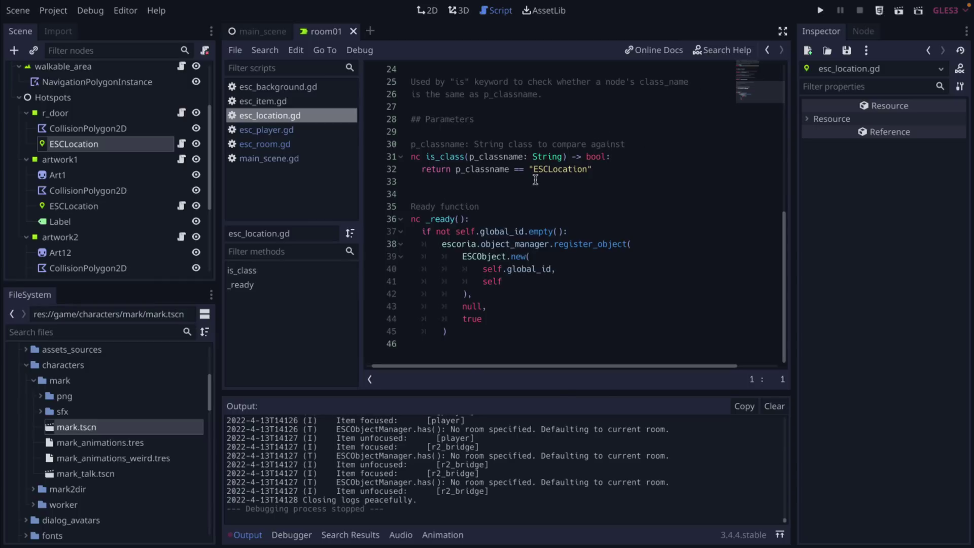
Scroll through esc_location.gd, which extends Position2D and exports the ESCLocation properties.
{"action": "scroll", "coordinate": [535, 180], "scroll_direction": "up", "scroll_amount": 8}
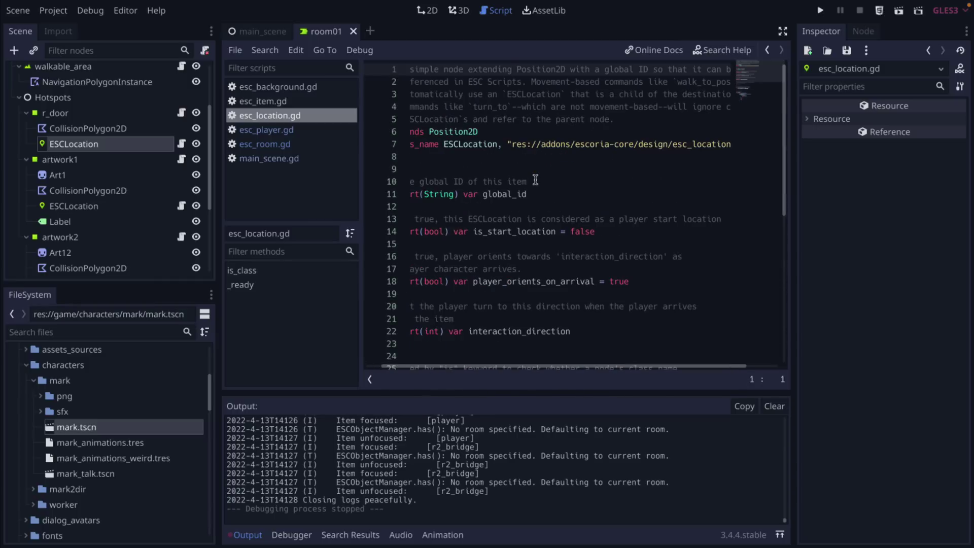
{"action": "scroll", "coordinate": [535, 180], "scroll_direction": "left", "scroll_amount": 1}
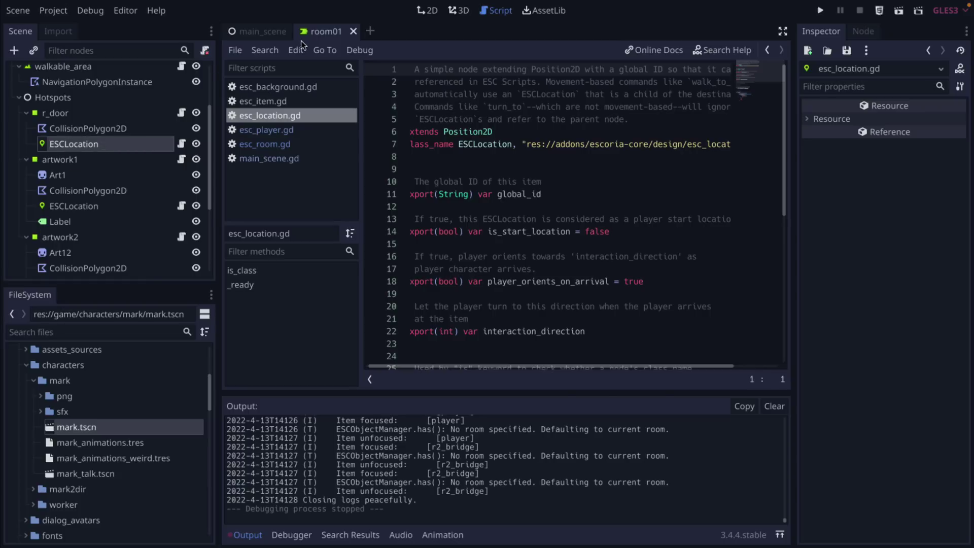
Back in room01, inspect r_door's CollisionPolygon2D and its ESCLocation, positioned at 1221, 400.
{"action": "left_click", "coordinate": [427, 10]}
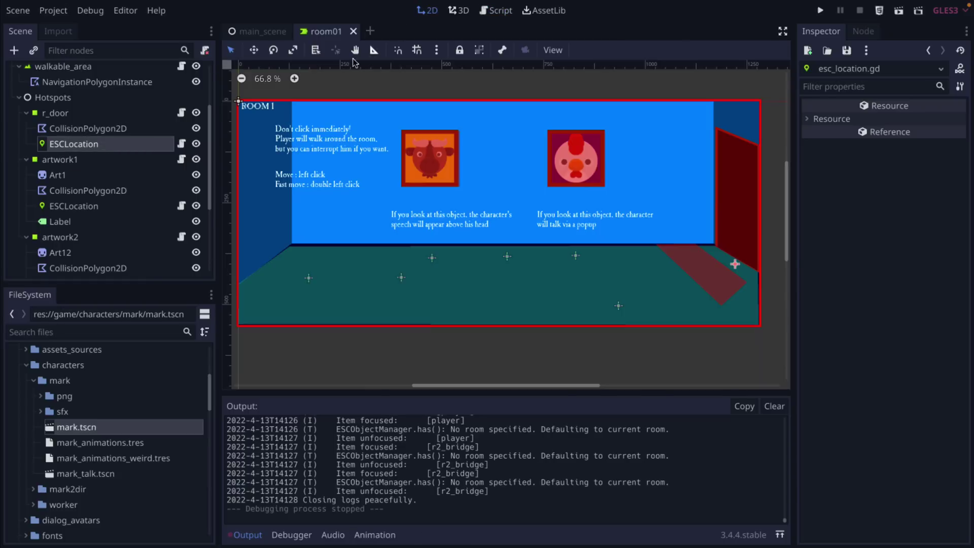
{"action": "left_click", "coordinate": [120, 131]}
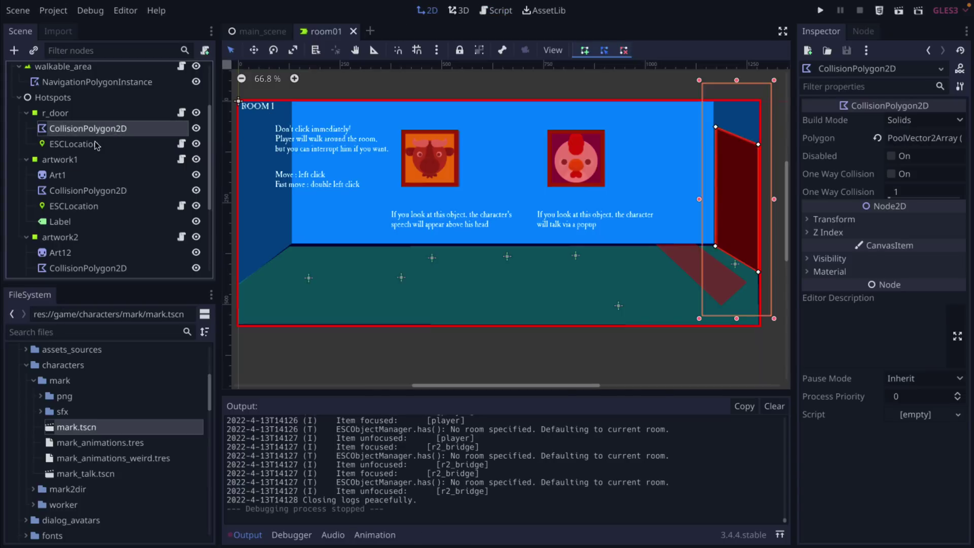
{"action": "left_click", "coordinate": [96, 145]}
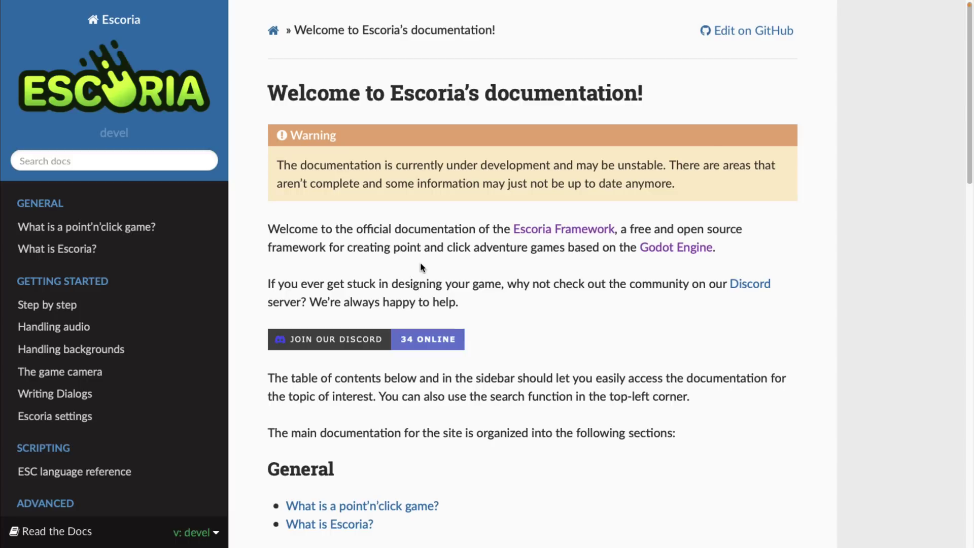
Go to the Step by step guide's Create a player character page.
{"action": "left_click", "coordinate": [54, 303]}
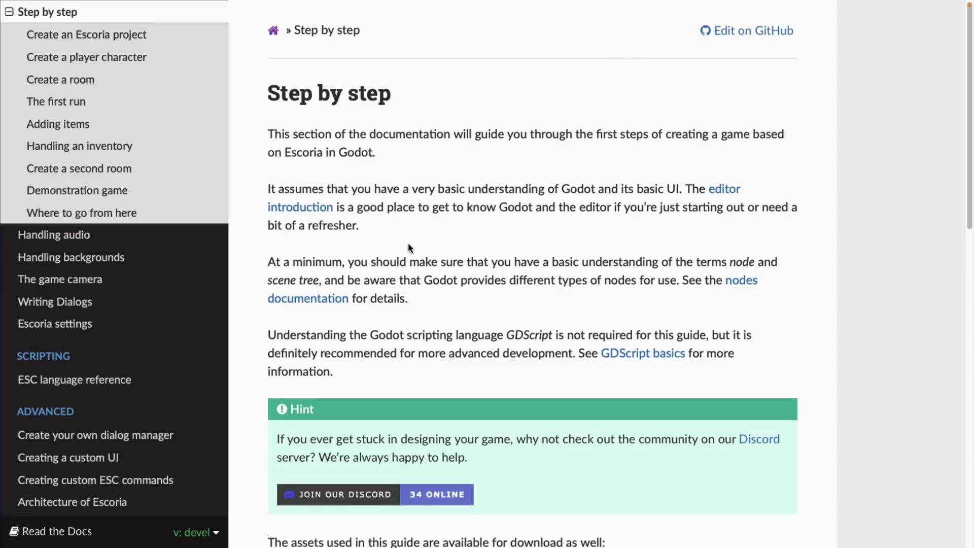
{"action": "scroll", "coordinate": [408, 247], "scroll_direction": "down", "scroll_amount": 12}
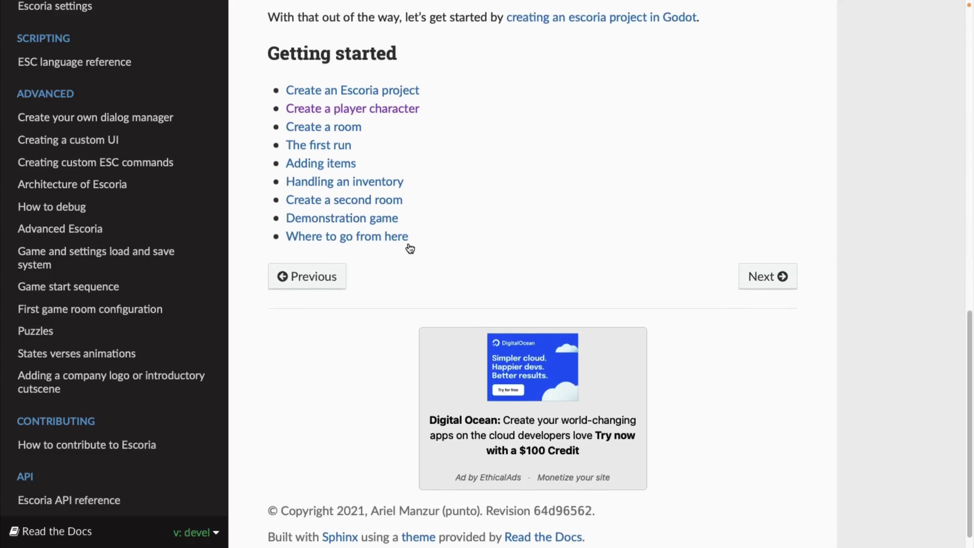
{"action": "left_click", "coordinate": [384, 96]}
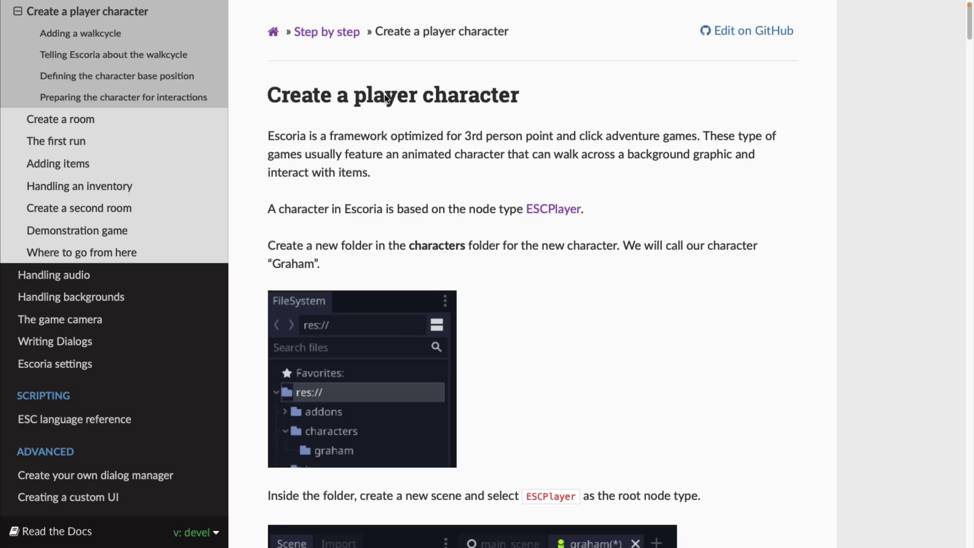
Read the walkcycle animation and ESCAnimationResource setup sections of the page.
{"action": "scroll", "coordinate": [510, 140], "scroll_direction": "down", "scroll_amount": 14}
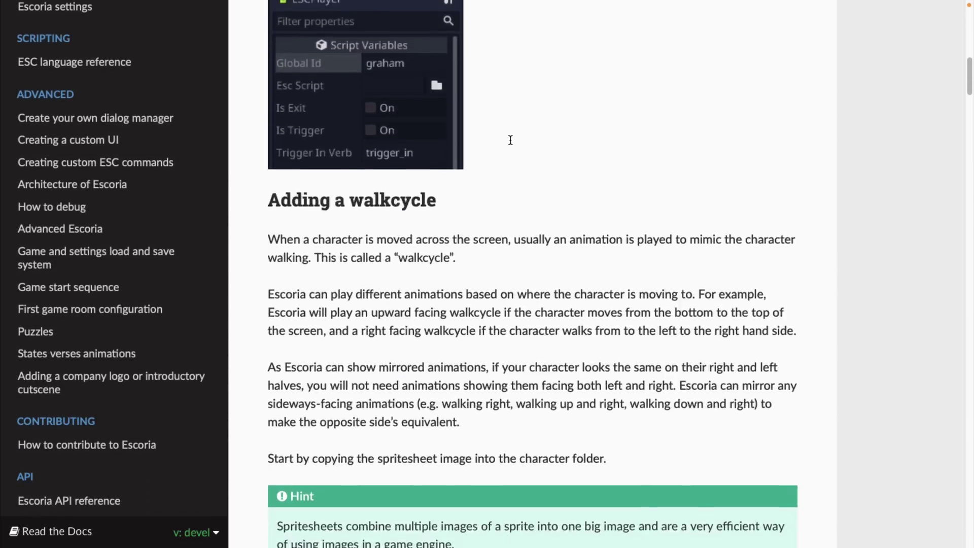
{"action": "scroll", "coordinate": [511, 140], "scroll_direction": "up", "scroll_amount": 7}
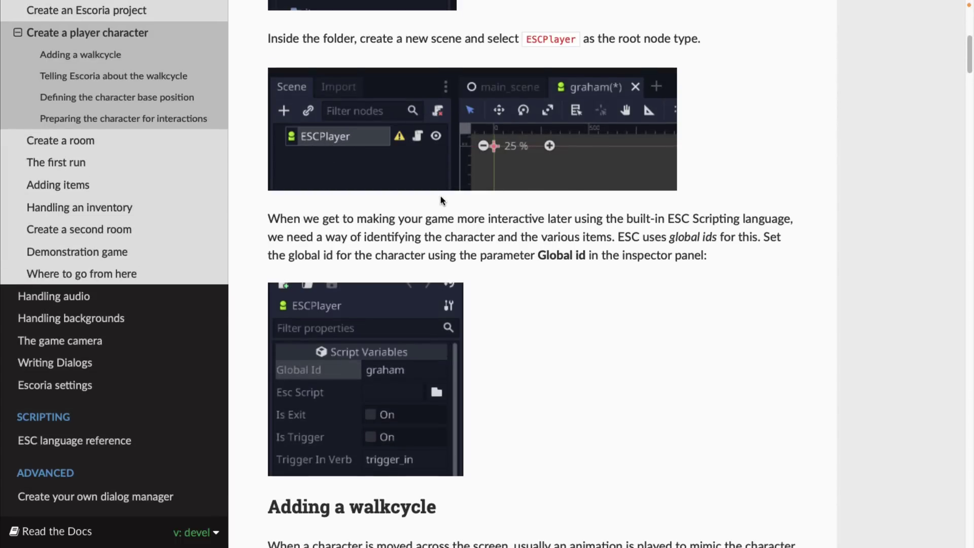
{"action": "scroll", "coordinate": [440, 196], "scroll_direction": "down", "scroll_amount": 18}
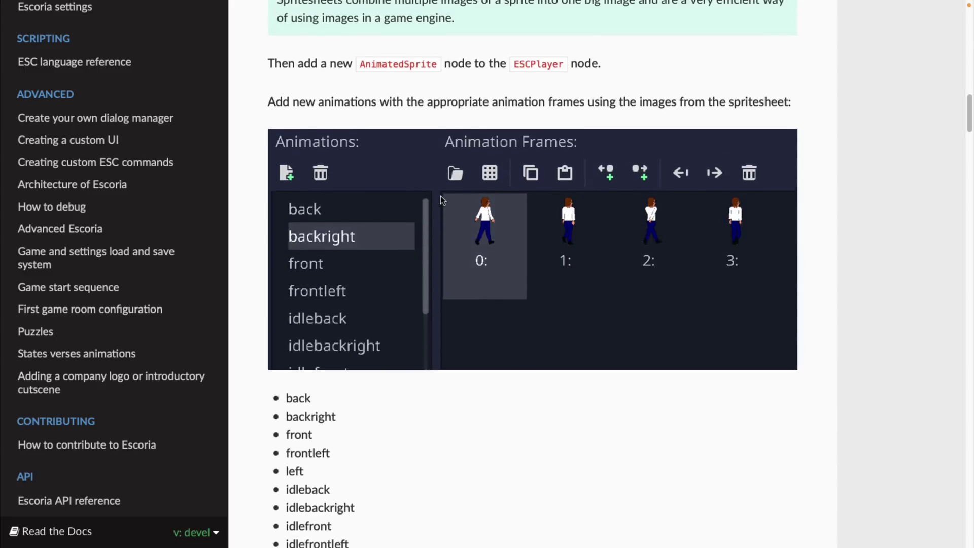
{"action": "scroll", "coordinate": [440, 196], "scroll_direction": "down", "scroll_amount": 13}
{"action": "scroll", "coordinate": [441, 196], "scroll_direction": "up", "scroll_amount": 11}
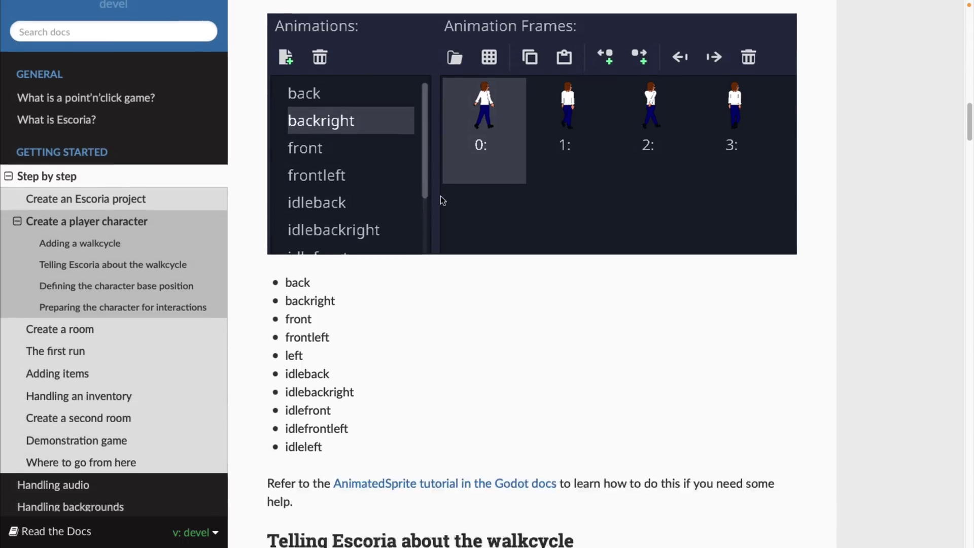
{"action": "scroll", "coordinate": [441, 196], "scroll_direction": "down", "scroll_amount": 2}
{"action": "scroll", "coordinate": [440, 196], "scroll_direction": "down", "scroll_amount": 3}
{"action": "scroll", "coordinate": [419, 159], "scroll_direction": "down", "scroll_amount": 1}
{"action": "scroll", "coordinate": [420, 164], "scroll_direction": "down", "scroll_amount": 6}
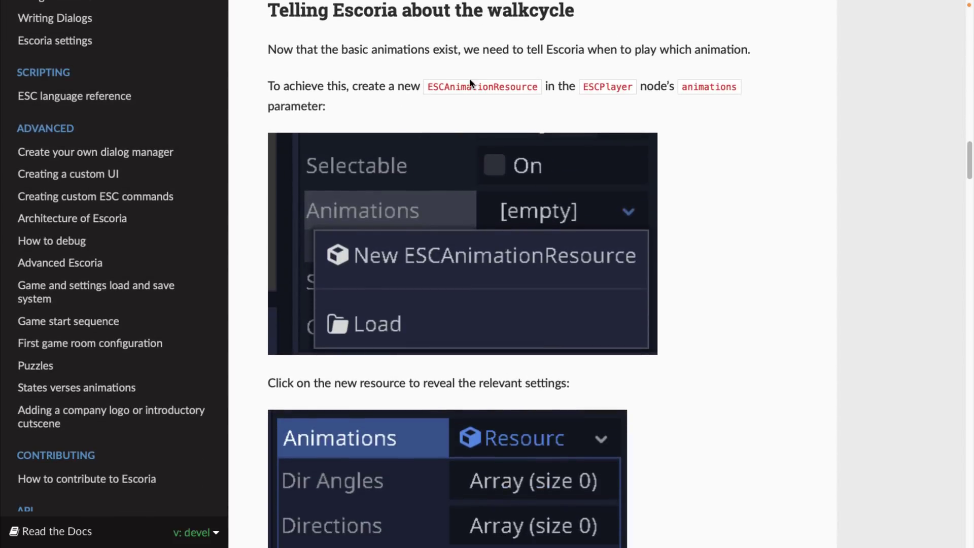
{"action": "scroll", "coordinate": [553, 153], "scroll_direction": "down", "scroll_amount": 1}
{"action": "scroll", "coordinate": [555, 157], "scroll_direction": "up", "scroll_amount": 2}
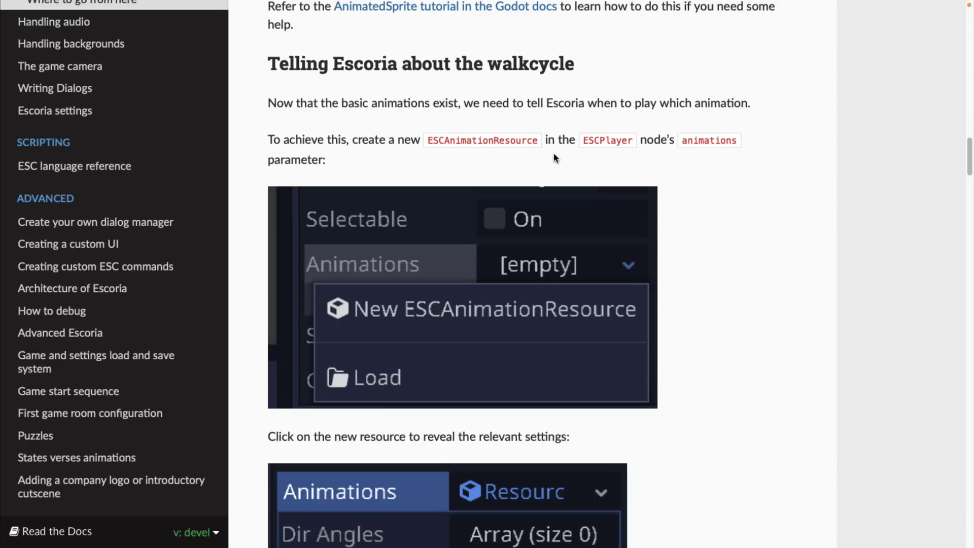
{"action": "scroll", "coordinate": [553, 153], "scroll_direction": "up", "scroll_amount": 4}
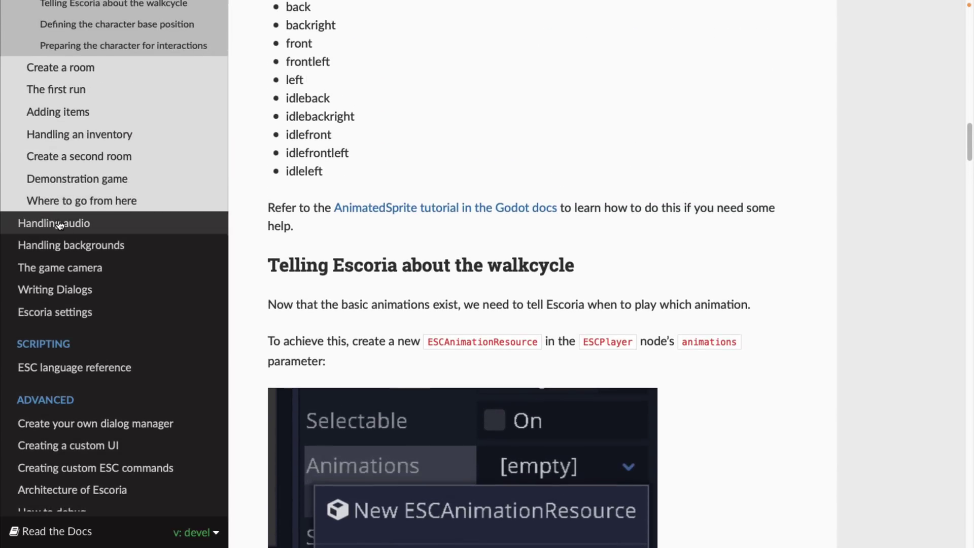
Read the Handling audio page on _music, _sound and _speech players and play_snd/stop_snd examples.
{"action": "left_click", "coordinate": [58, 224]}
{"action": "scroll", "coordinate": [467, 158], "scroll_direction": "down", "scroll_amount": 1}
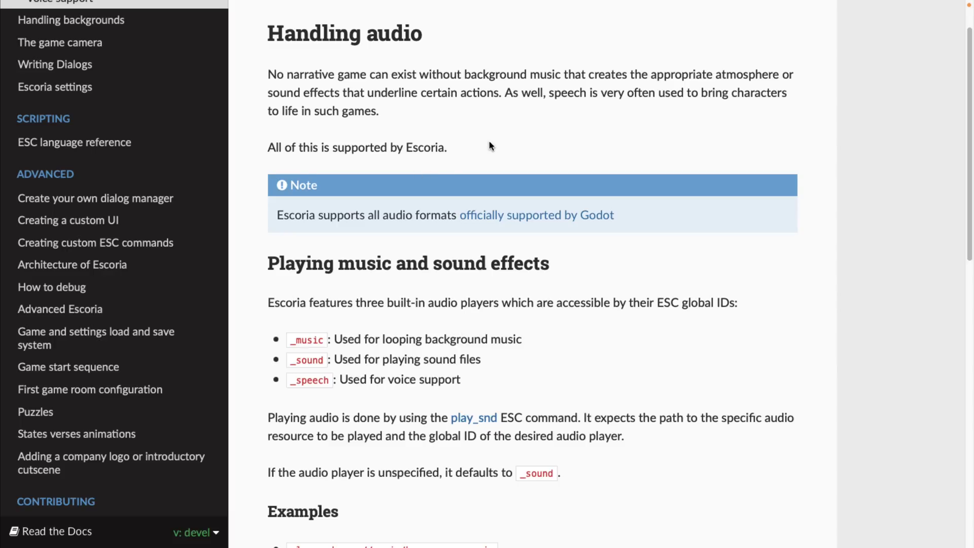
{"action": "scroll", "coordinate": [490, 145], "scroll_direction": "down", "scroll_amount": 5}
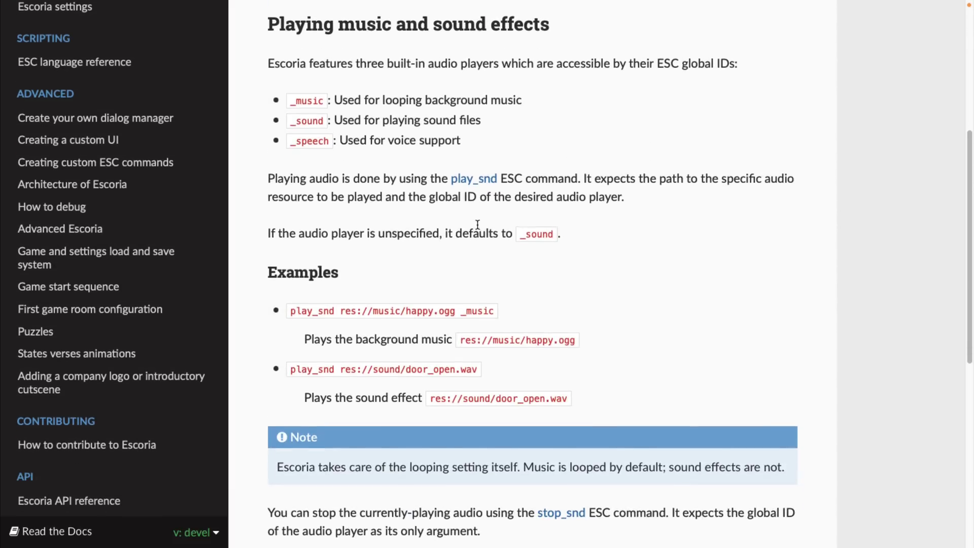
{"action": "scroll", "coordinate": [420, 266], "scroll_direction": "down", "scroll_amount": 1}
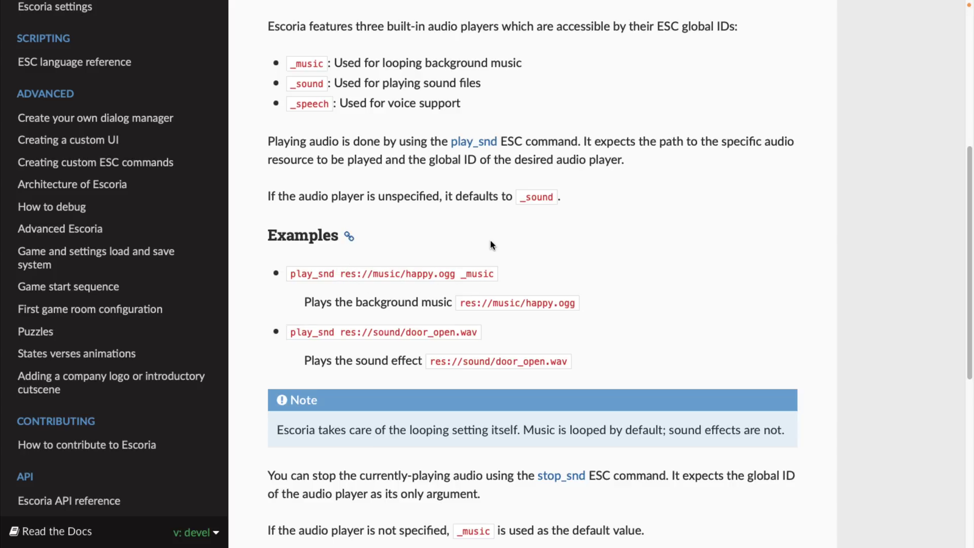
{"action": "scroll", "coordinate": [490, 240], "scroll_direction": "down", "scroll_amount": 5}
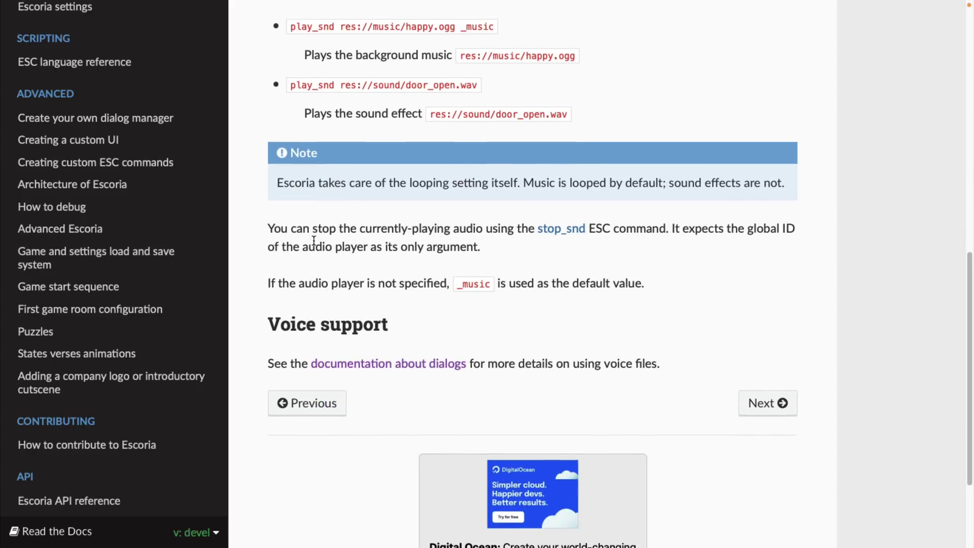
{"action": "scroll", "coordinate": [313, 240], "scroll_direction": "up", "scroll_amount": 4}
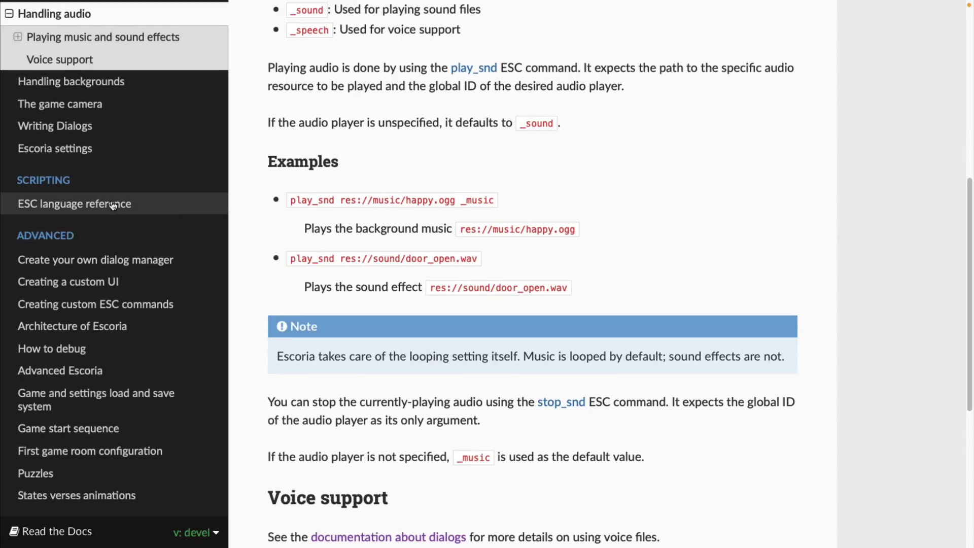
Open the ESC language reference and read through event flags and conditions.
{"action": "left_click", "coordinate": [101, 205]}
{"action": "scroll", "coordinate": [393, 209], "scroll_direction": "down", "scroll_amount": 1}
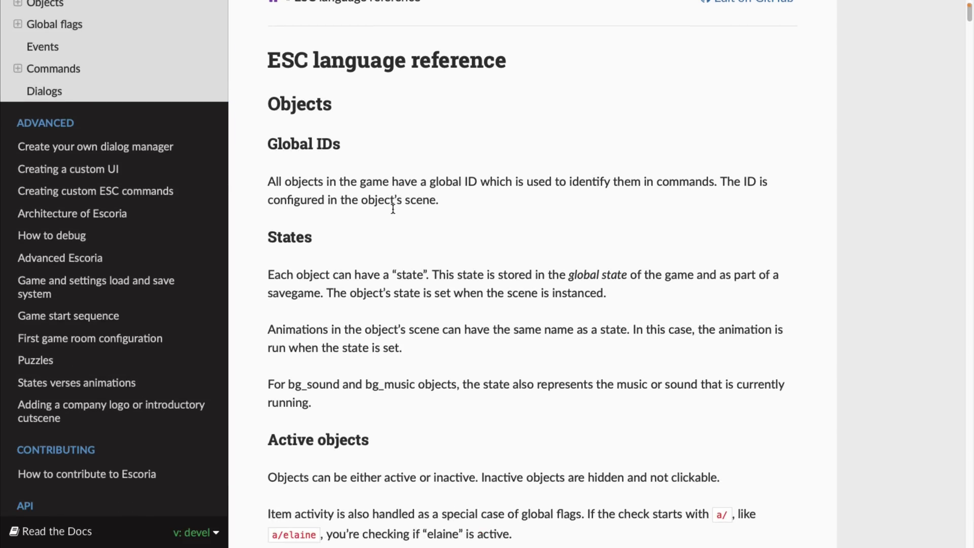
{"action": "scroll", "coordinate": [446, 203], "scroll_direction": "down", "scroll_amount": 1}
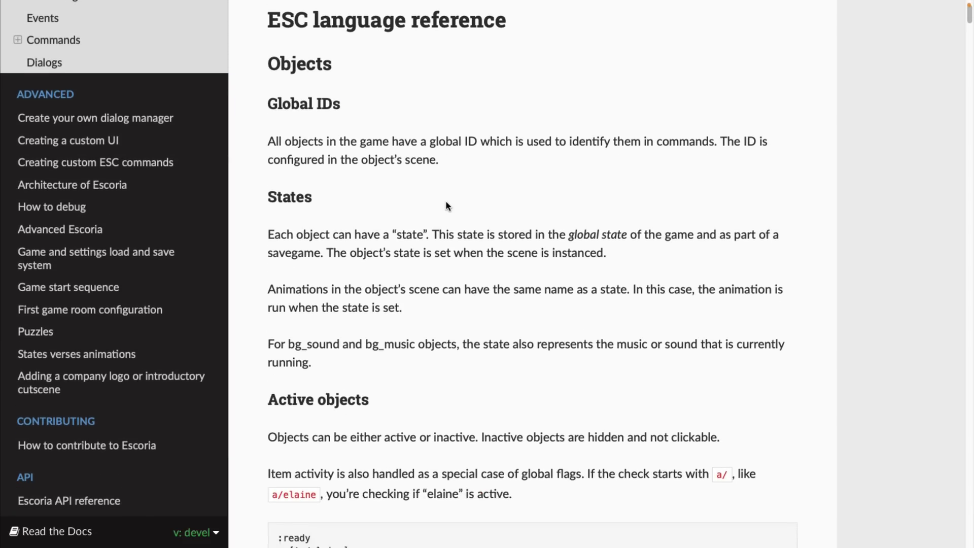
{"action": "scroll", "coordinate": [447, 205], "scroll_direction": "down", "scroll_amount": 9}
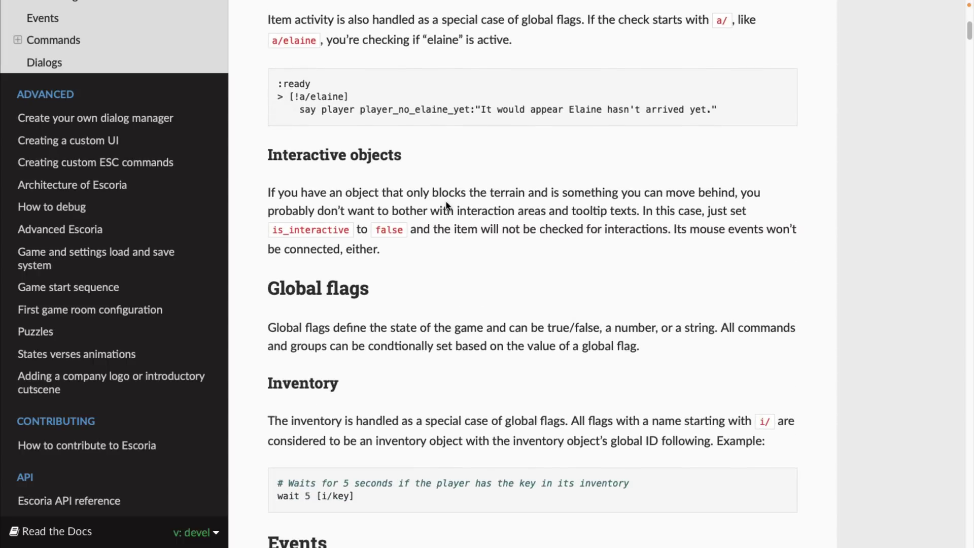
{"action": "scroll", "coordinate": [446, 205], "scroll_direction": "down", "scroll_amount": 10}
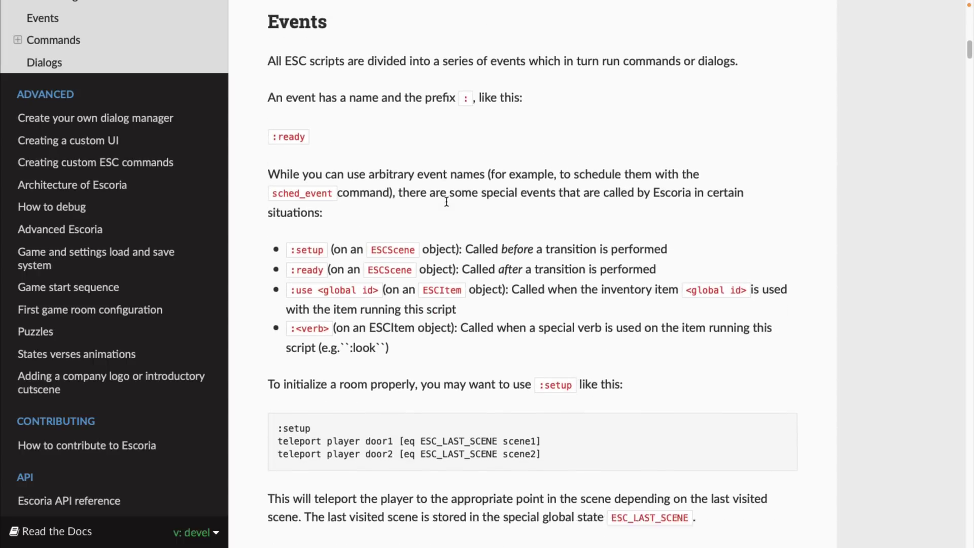
{"action": "scroll", "coordinate": [447, 202], "scroll_direction": "down", "scroll_amount": 1}
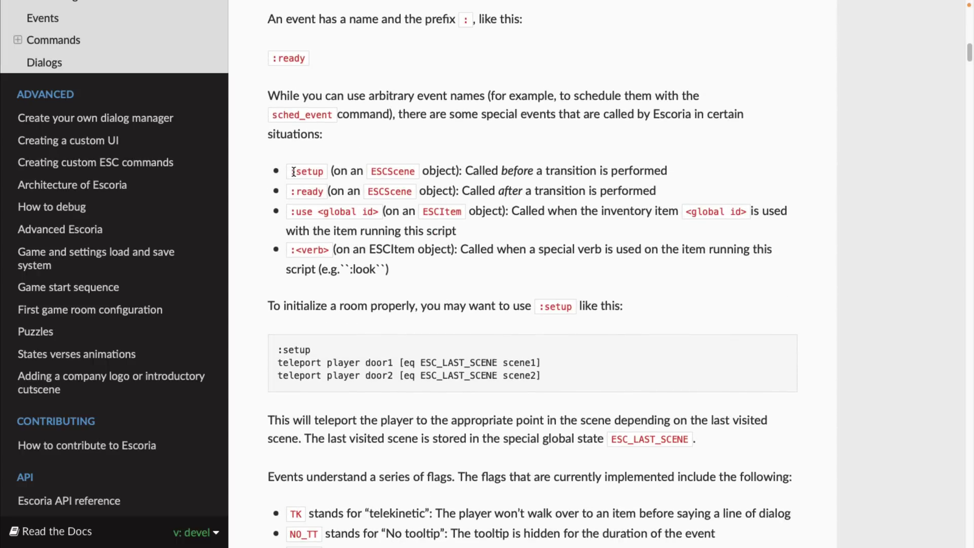
{"action": "scroll", "coordinate": [365, 172], "scroll_direction": "down", "scroll_amount": 3}
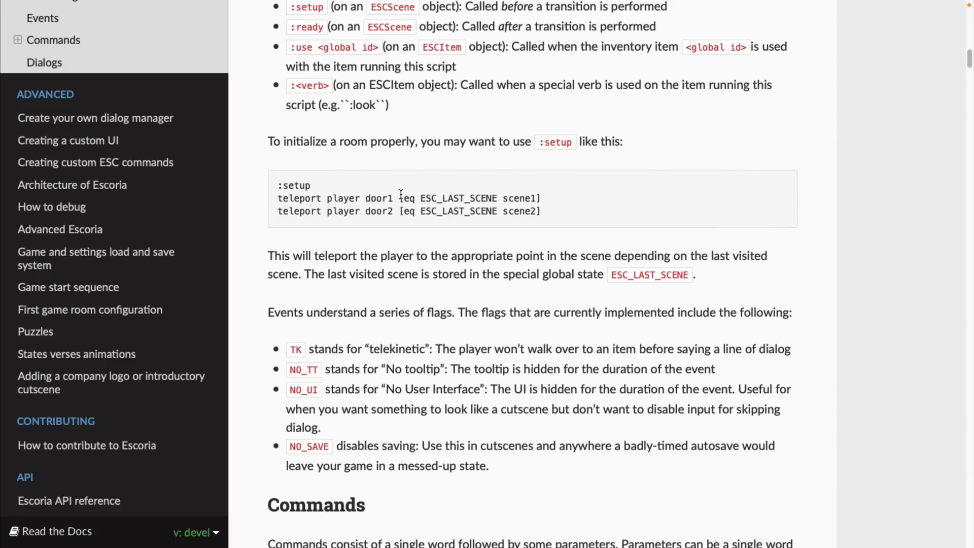
Highlight the ESC_LAST_SCENE condition in the teleport example, then review surrounding sections.
{"action": "left_click_drag", "start_coordinate": [401, 197], "coordinate": [549, 201]}
{"action": "left_click", "coordinate": [549, 200]}
{"action": "scroll", "coordinate": [530, 231], "scroll_direction": "down", "scroll_amount": 14}
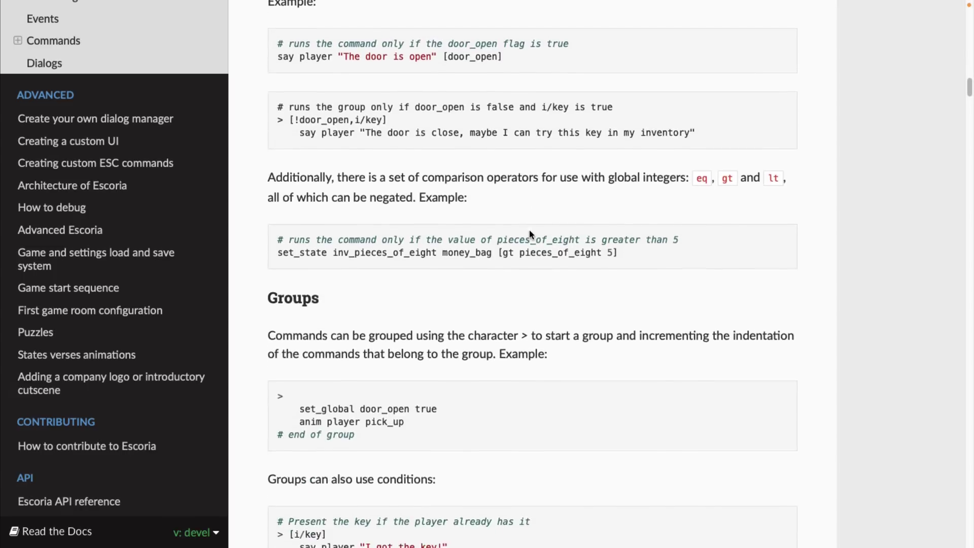
{"action": "scroll", "coordinate": [529, 229], "scroll_direction": "up", "scroll_amount": 1}
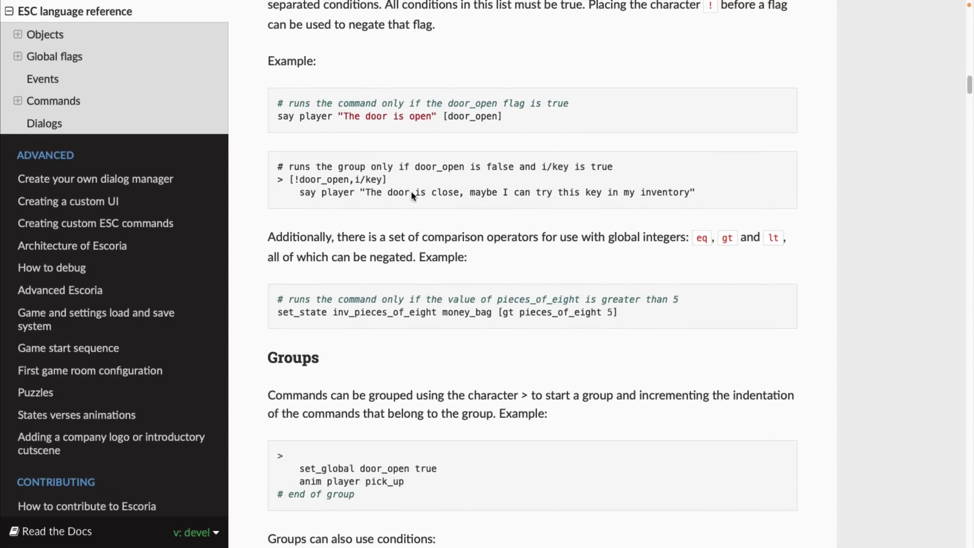
{"action": "scroll", "coordinate": [361, 322], "scroll_direction": "down", "scroll_amount": 1}
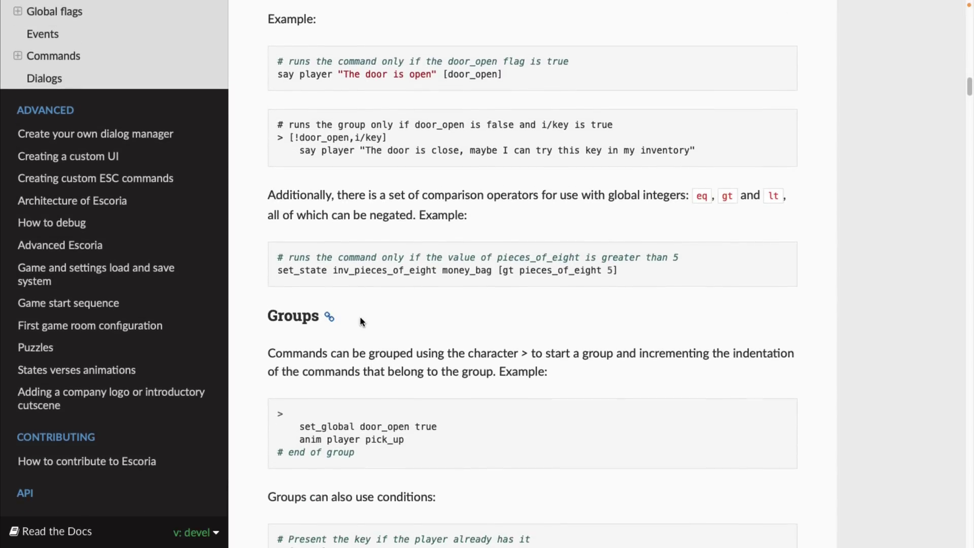
{"action": "scroll", "coordinate": [361, 316], "scroll_direction": "up", "scroll_amount": 2}
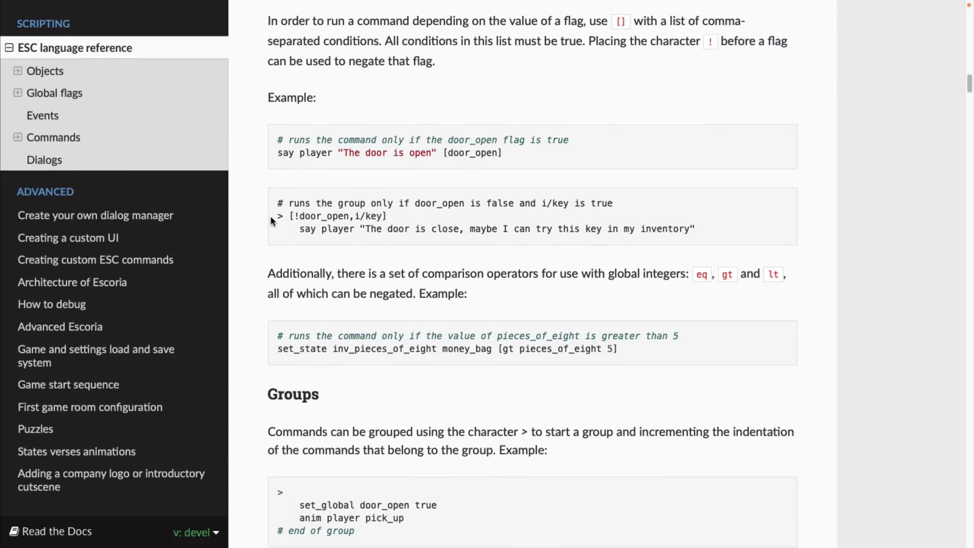
{"action": "scroll", "coordinate": [140, 237], "scroll_direction": "up", "scroll_amount": 7}
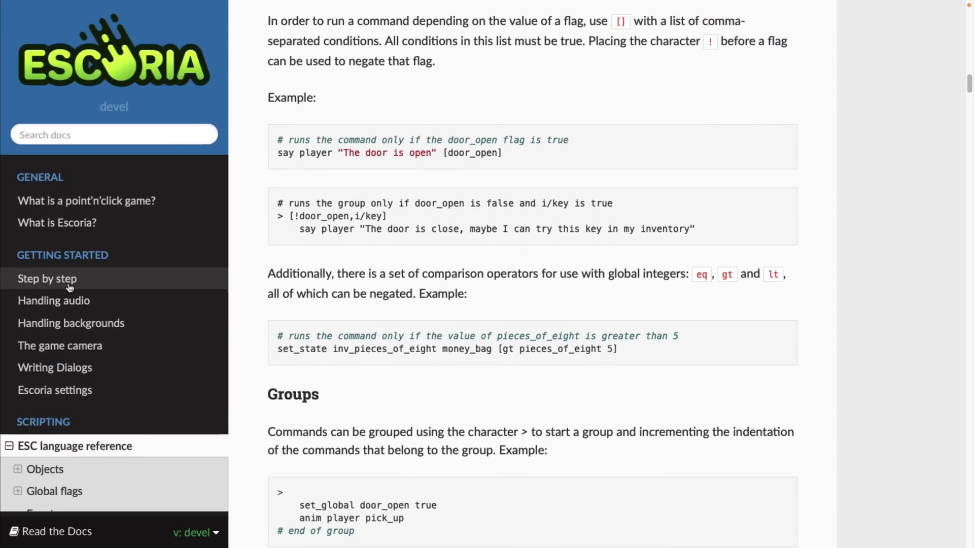
Open Writing Dialogs and highlight the #1 comment in the simple dialog code.
{"action": "left_click", "coordinate": [55, 364]}
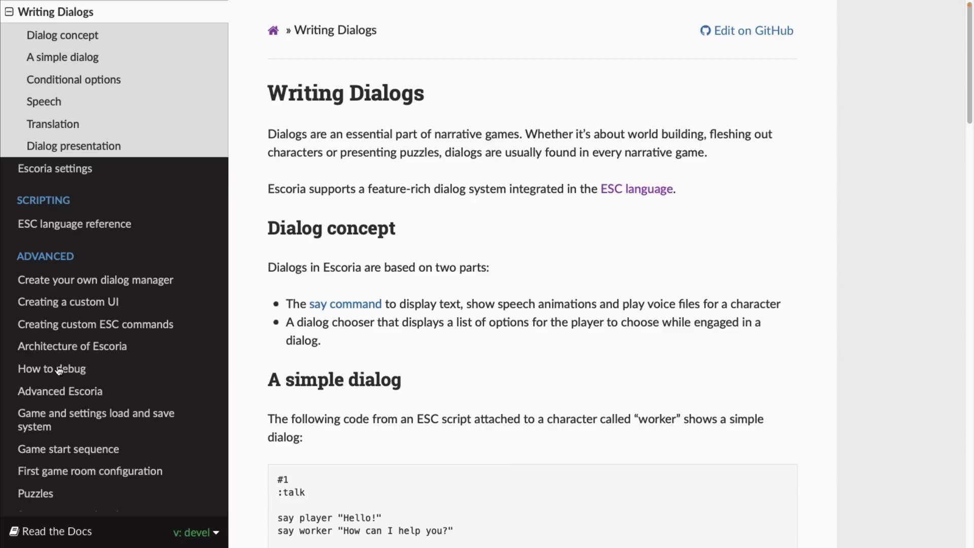
{"action": "scroll", "coordinate": [506, 303], "scroll_direction": "down", "scroll_amount": 7}
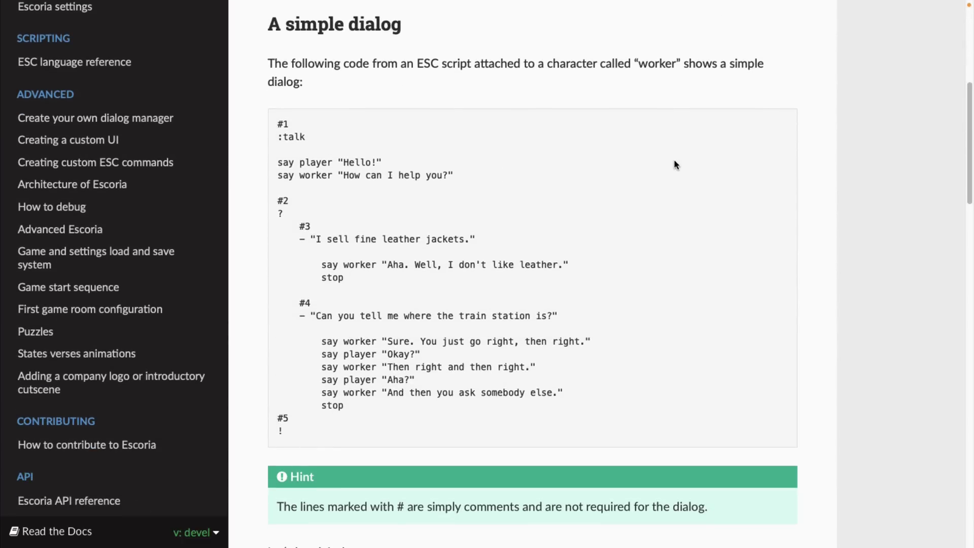
{"action": "left_click_drag", "start_coordinate": [289, 124], "coordinate": [270, 133]}
{"action": "left_click", "coordinate": [363, 142]}
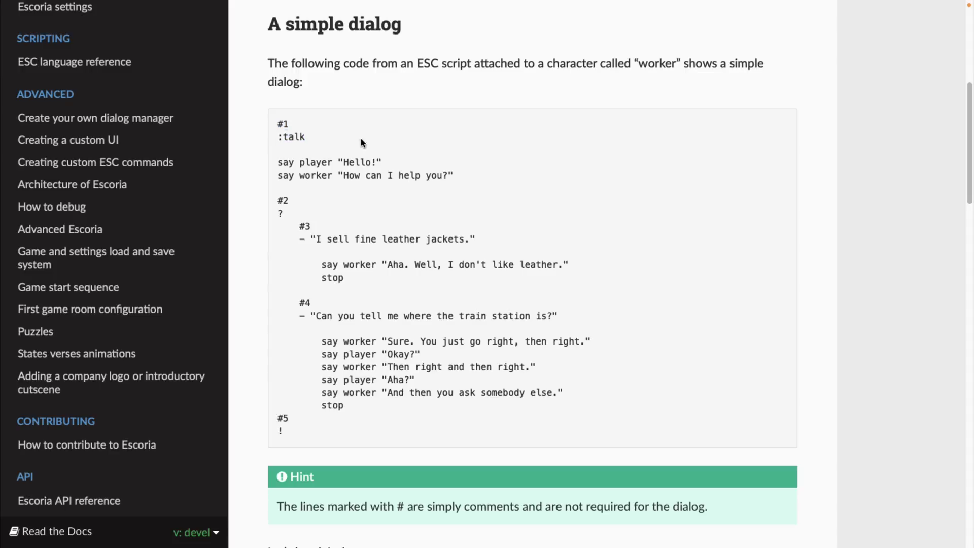
Highlight the say command and the dashes opening options #3 and #4, then open the load/save page.
{"action": "double_click", "coordinate": [289, 162]}
{"action": "scroll", "coordinate": [482, 192], "scroll_direction": "down", "scroll_amount": 1}
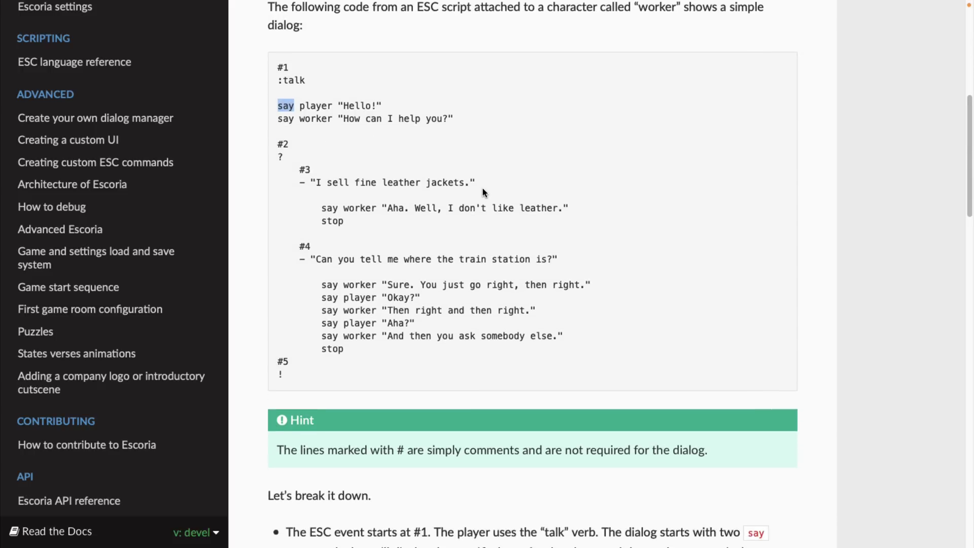
{"action": "left_click", "coordinate": [281, 155]}
{"action": "left_click_drag", "start_coordinate": [305, 185], "coordinate": [297, 185]}
{"action": "left_click_drag", "start_coordinate": [311, 260], "coordinate": [299, 260]}
{"action": "scroll", "coordinate": [369, 283], "scroll_direction": "down", "scroll_amount": 2}
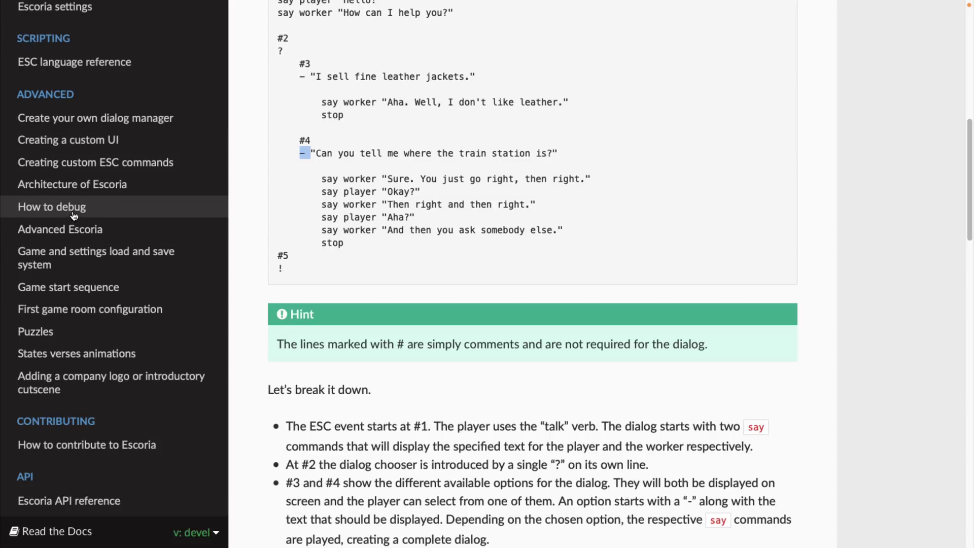
{"action": "left_click", "coordinate": [60, 258]}
{"action": "scroll", "coordinate": [469, 188], "scroll_direction": "down", "scroll_amount": 8}
{"action": "scroll", "coordinate": [469, 187], "scroll_direction": "down", "scroll_amount": 3}
{"action": "scroll", "coordinate": [469, 188], "scroll_direction": "up", "scroll_amount": 15}
{"action": "scroll", "coordinate": [468, 187], "scroll_direction": "down", "scroll_amount": 2}
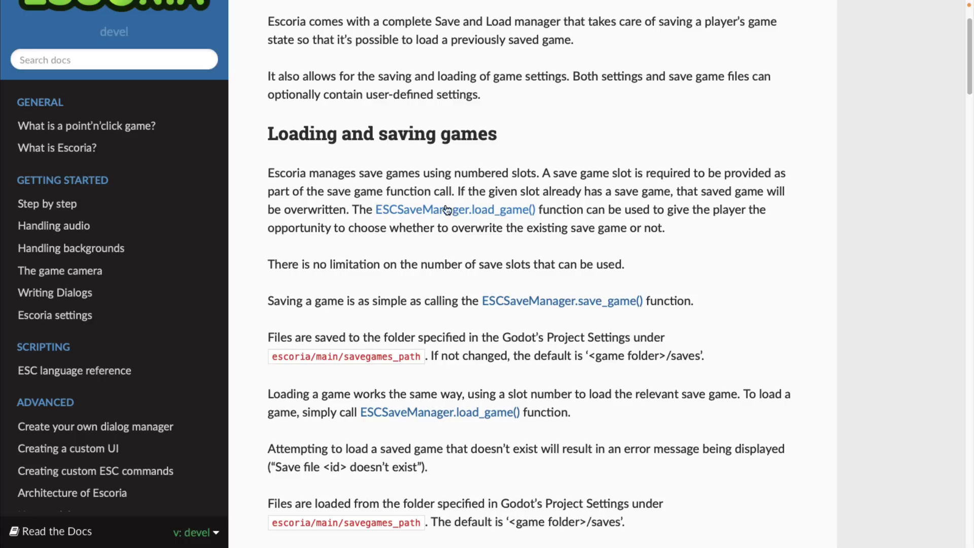
{"action": "scroll", "coordinate": [557, 264], "scroll_direction": "down", "scroll_amount": 3}
{"action": "scroll", "coordinate": [558, 264], "scroll_direction": "down", "scroll_amount": 15}
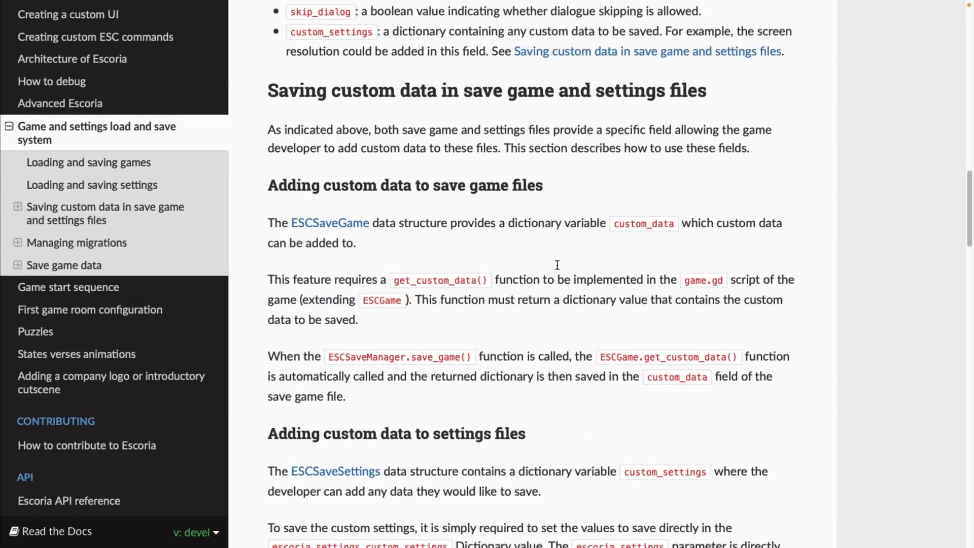
{"action": "scroll", "coordinate": [557, 264], "scroll_direction": "up", "scroll_amount": 5}
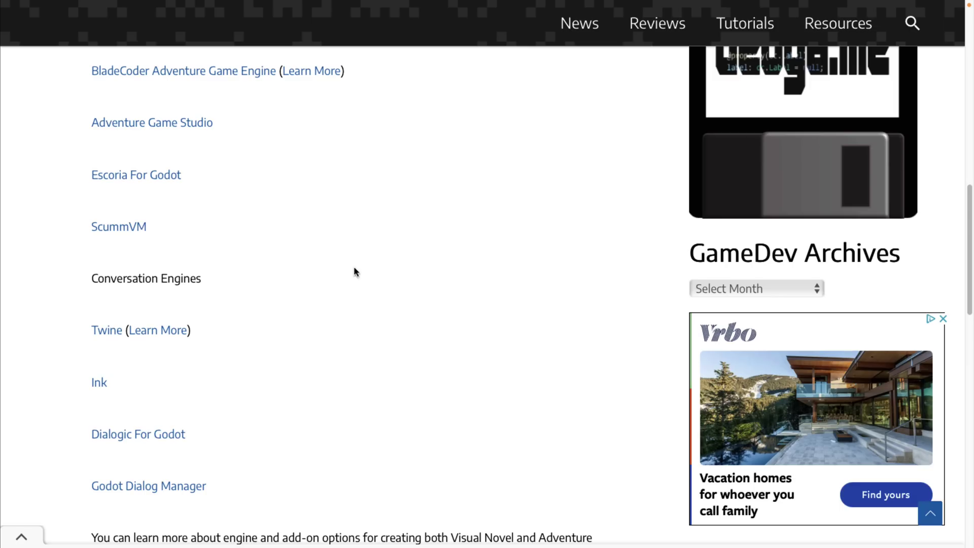
{"action": "scroll", "coordinate": [380, 265], "scroll_direction": "up", "scroll_amount": 10}
{"action": "scroll", "coordinate": [381, 265], "scroll_direction": "up", "scroll_amount": 5}
{"action": "scroll", "coordinate": [380, 266], "scroll_direction": "down", "scroll_amount": 16}
{"action": "scroll", "coordinate": [381, 266], "scroll_direction": "down", "scroll_amount": 1}
{"action": "scroll", "coordinate": [381, 266], "scroll_direction": "up", "scroll_amount": 2}
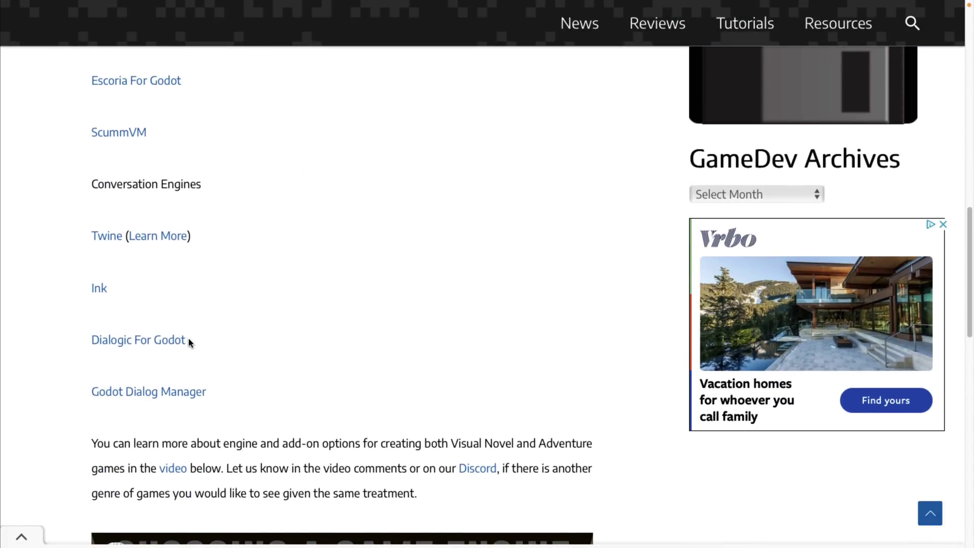
Highlight the Dialogic For Godot and Godot Dialog Manager links, then clear the selection.
{"action": "left_click_drag", "start_coordinate": [187, 340], "coordinate": [92, 341]}
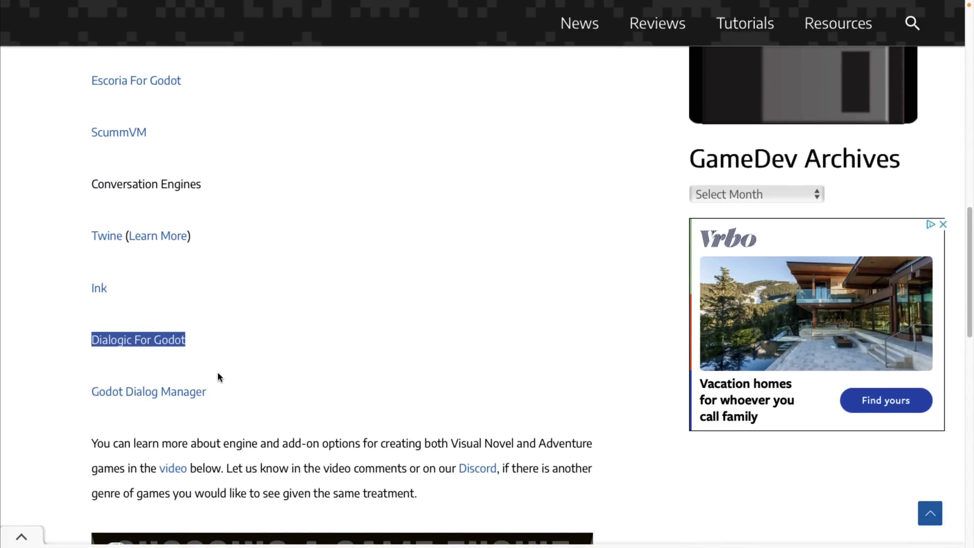
{"action": "left_click_drag", "start_coordinate": [217, 381], "coordinate": [92, 386]}
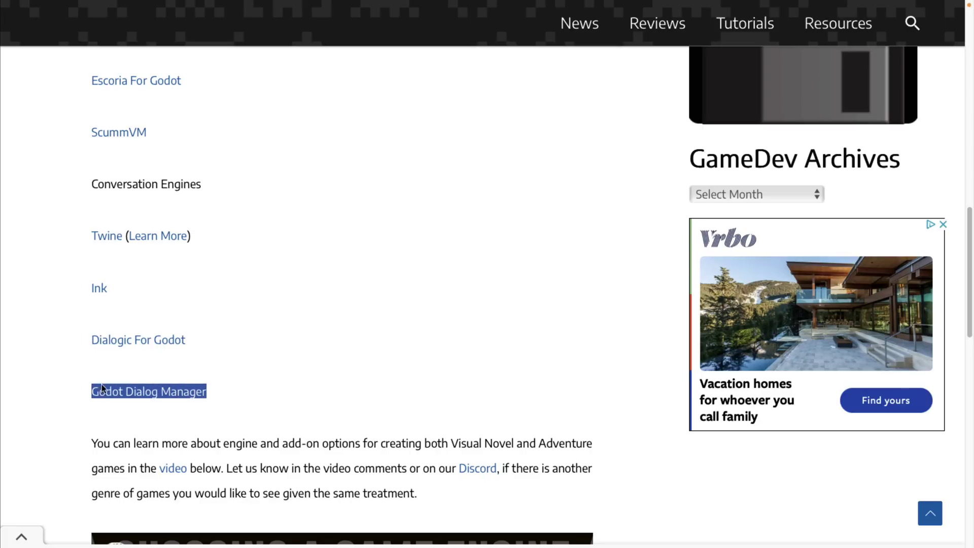
{"action": "left_click", "coordinate": [312, 360]}
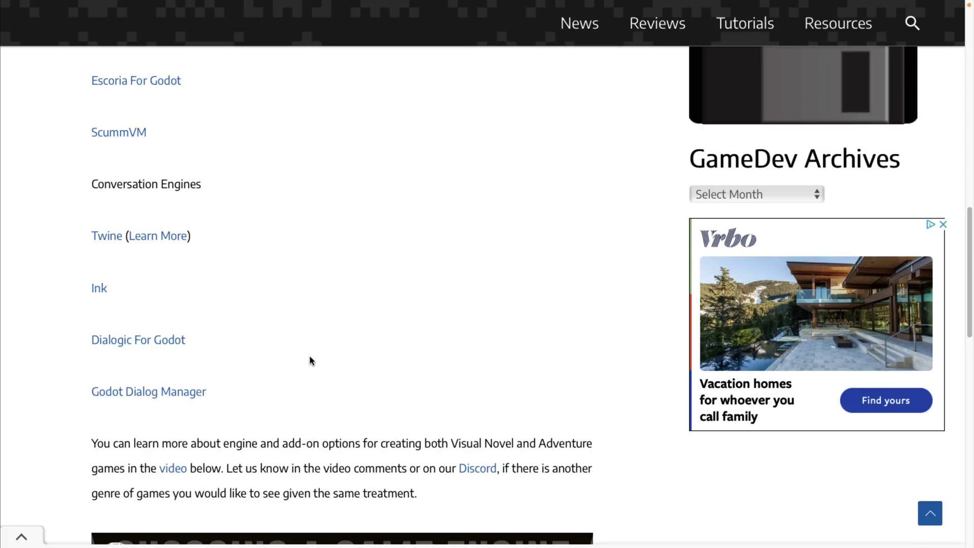
{"action": "scroll", "coordinate": [311, 361], "scroll_direction": "up", "scroll_amount": 2}
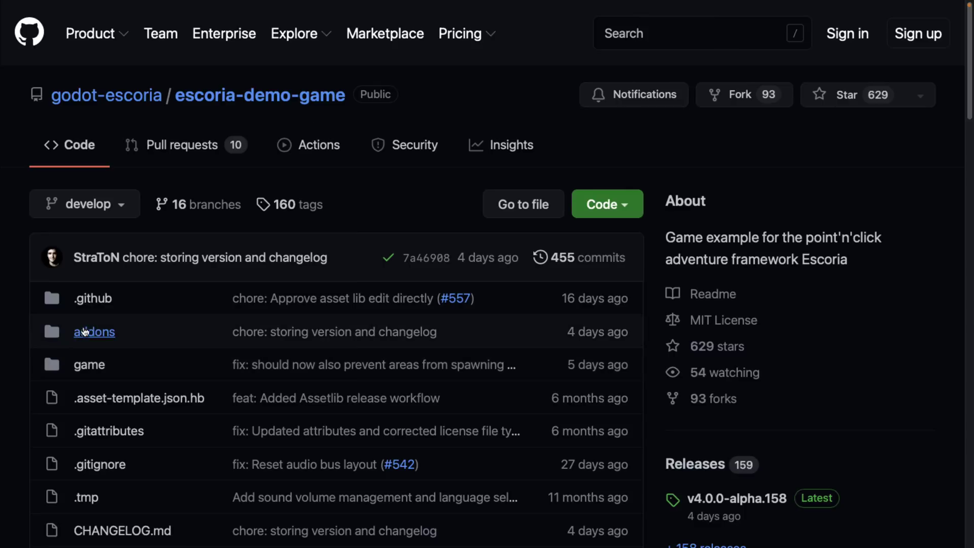
{"action": "scroll", "coordinate": [251, 310], "scroll_direction": "down", "scroll_amount": 3}
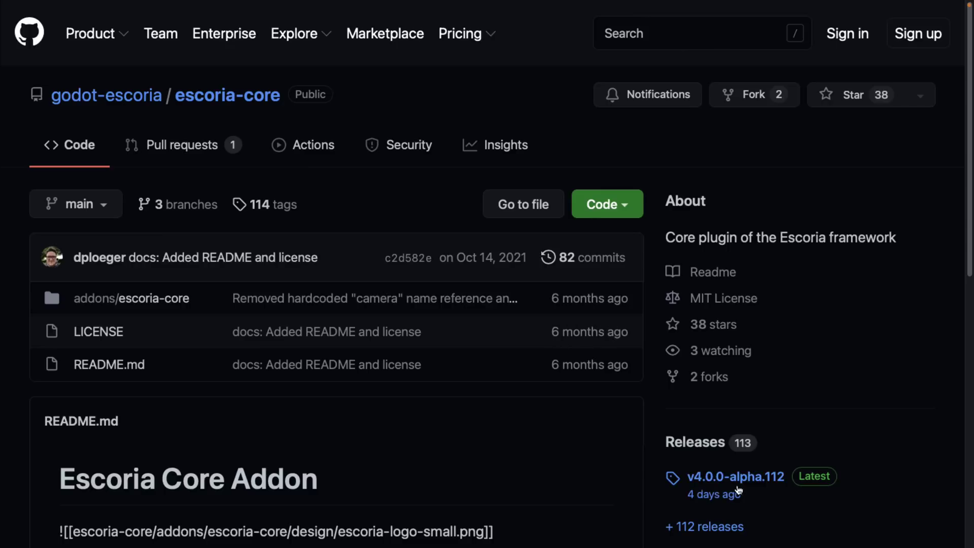
Change escoria-core's branch from main to develop.
{"action": "left_click", "coordinate": [101, 207]}
{"action": "left_click", "coordinate": [67, 408]}
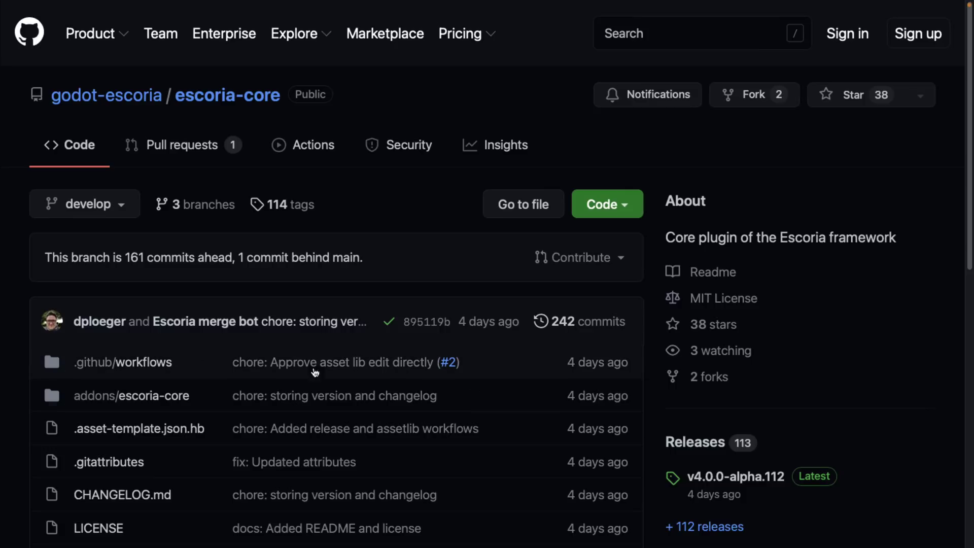